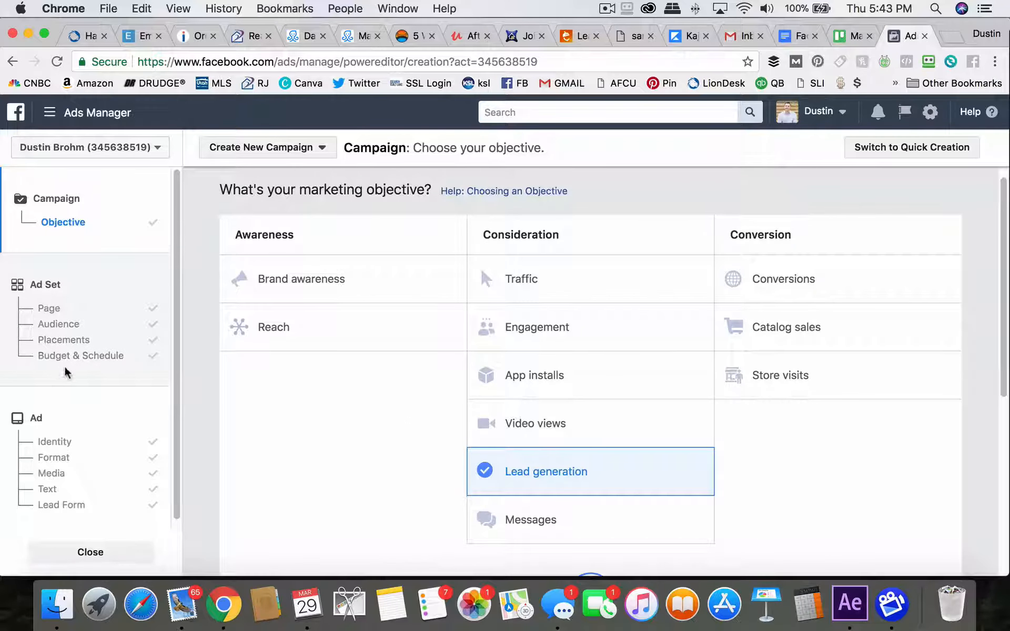
Go to the ad's Lead Form section and open the Untitled form 2018-03-29 for editing
{"action": "scroll", "coordinate": [63, 368], "scroll_direction": "down", "scroll_amount": 1}
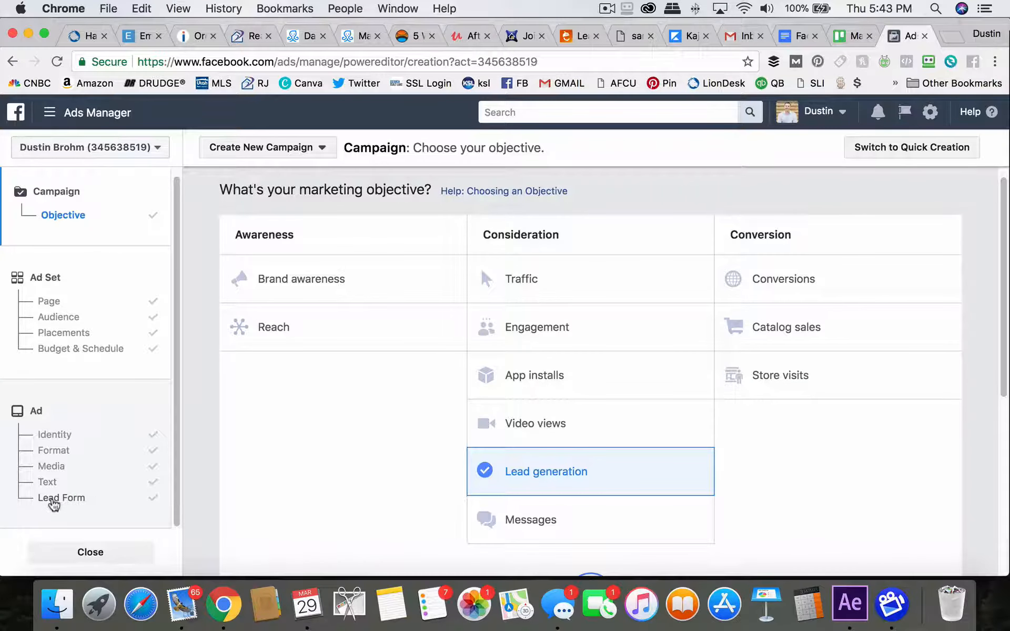
{"action": "left_click", "coordinate": [52, 499]}
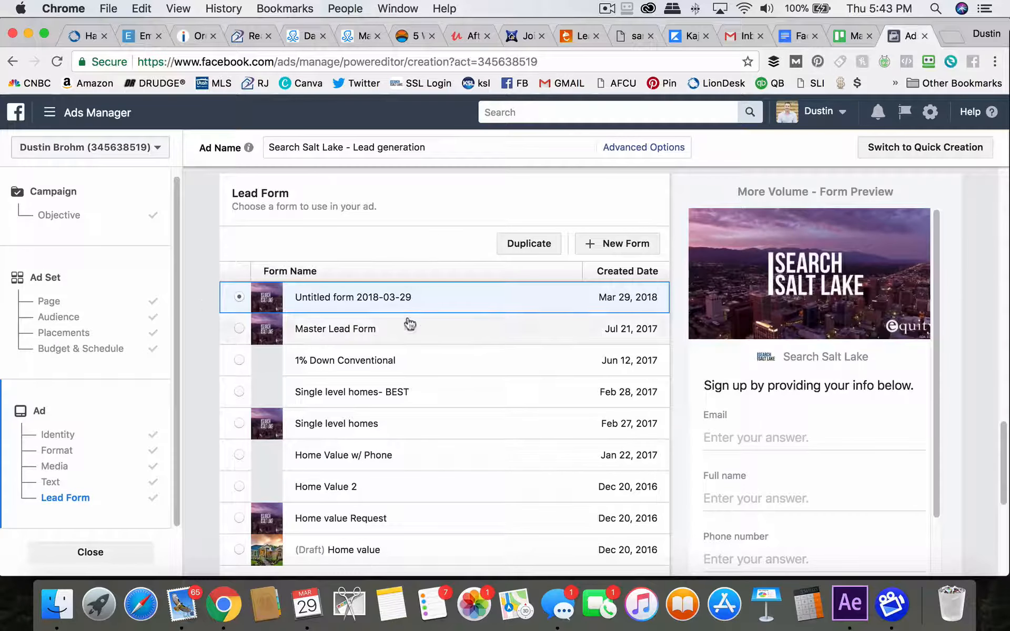
{"action": "scroll", "coordinate": [387, 247], "scroll_direction": "up", "scroll_amount": 15}
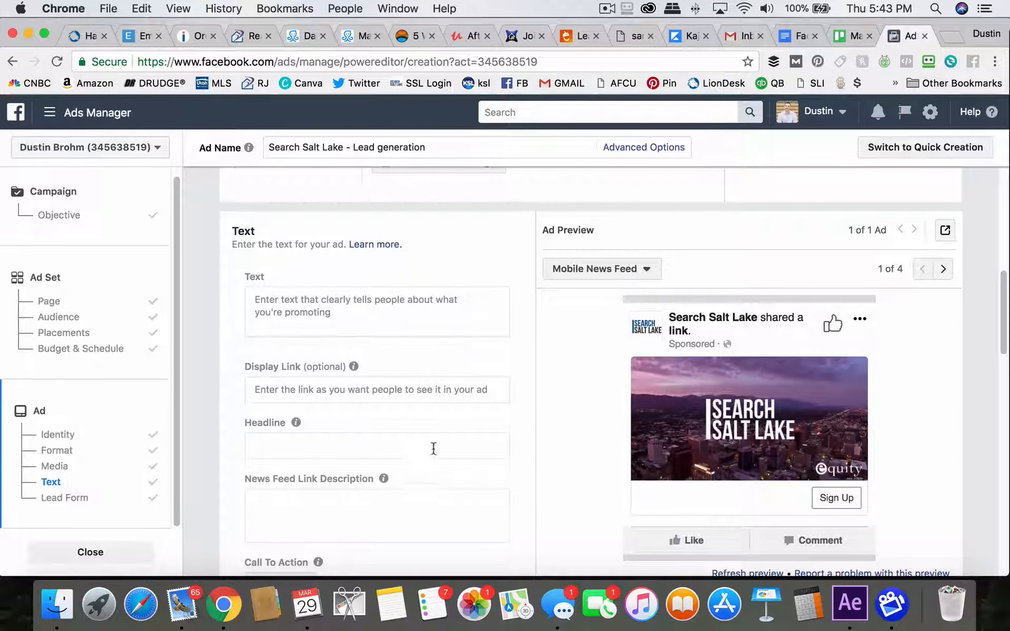
{"action": "scroll", "coordinate": [433, 446], "scroll_direction": "down", "scroll_amount": 5}
{"action": "scroll", "coordinate": [431, 380], "scroll_direction": "down", "scroll_amount": 6}
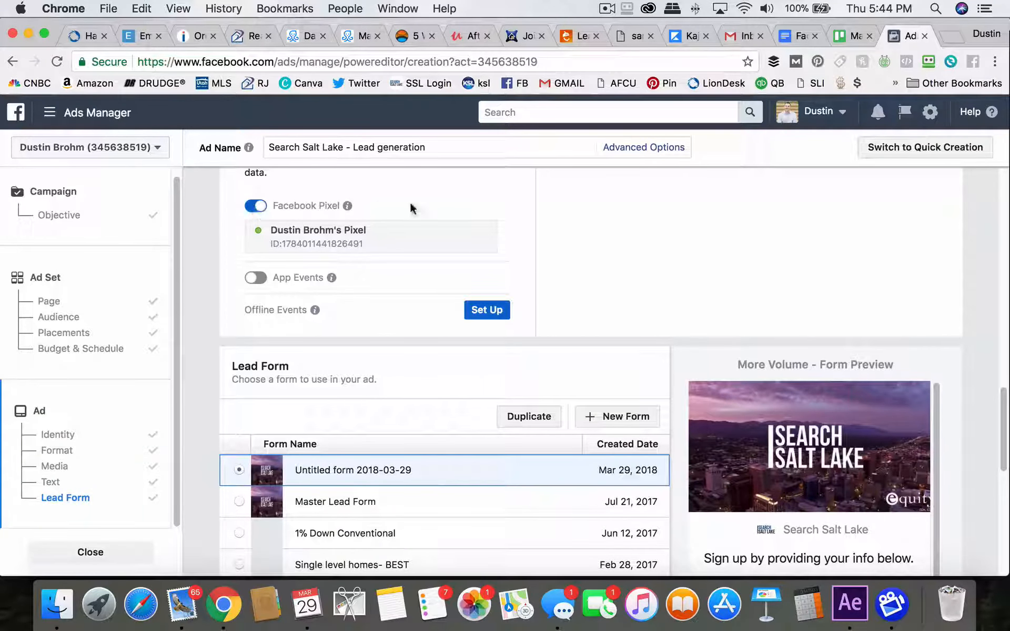
{"action": "scroll", "coordinate": [522, 235], "scroll_direction": "down", "scroll_amount": 3}
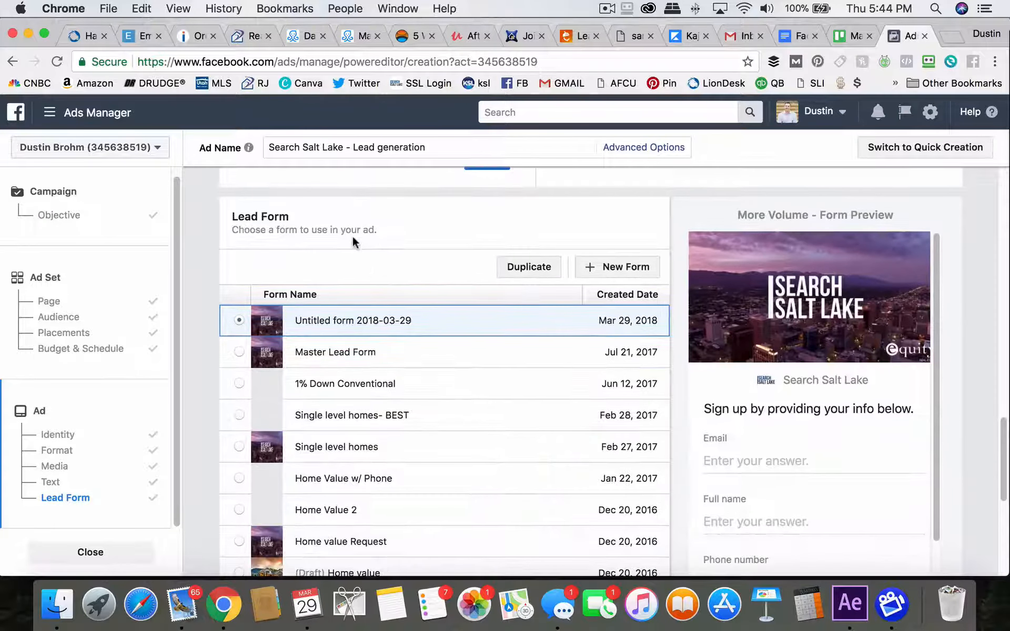
{"action": "left_click", "coordinate": [591, 236]}
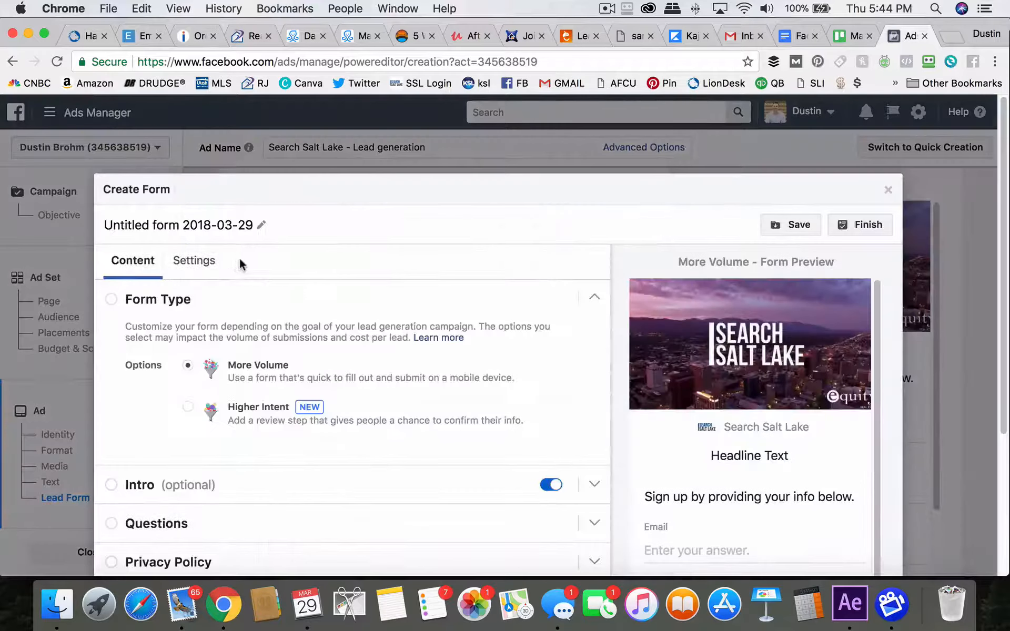
Try the Higher Intent form type and expand its Review Screen section
{"action": "scroll", "coordinate": [326, 231], "scroll_direction": "down", "scroll_amount": 2}
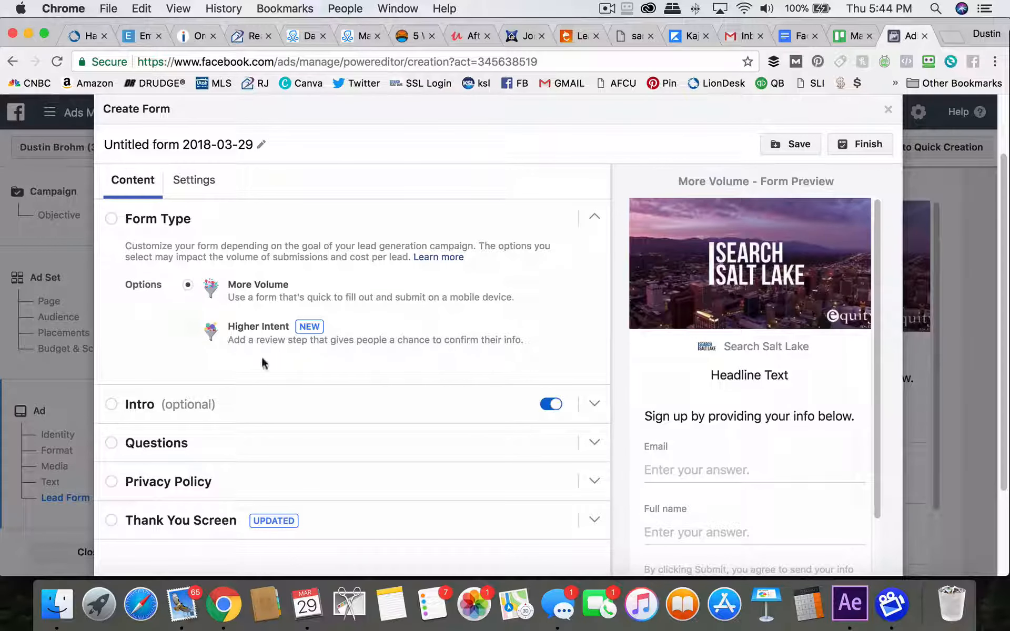
{"action": "left_click", "coordinate": [187, 327]}
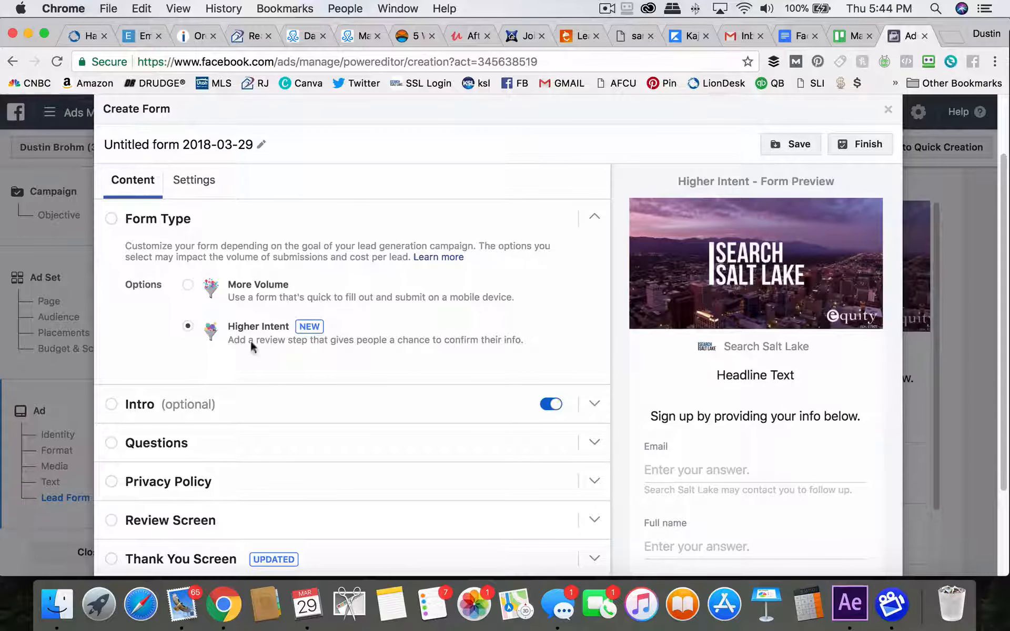
{"action": "left_click", "coordinate": [188, 285]}
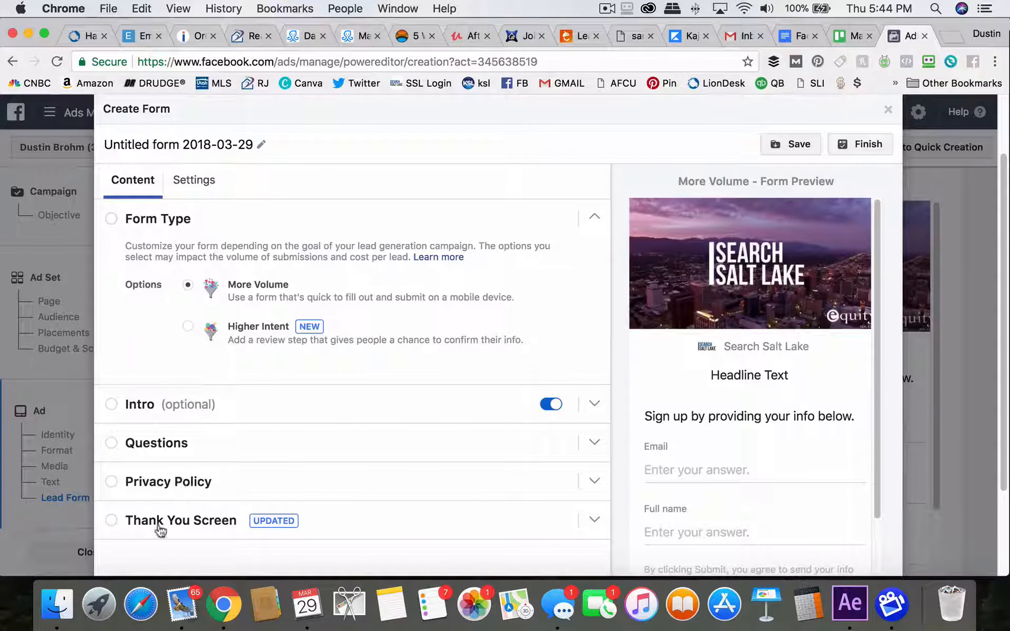
{"action": "left_click", "coordinate": [187, 326]}
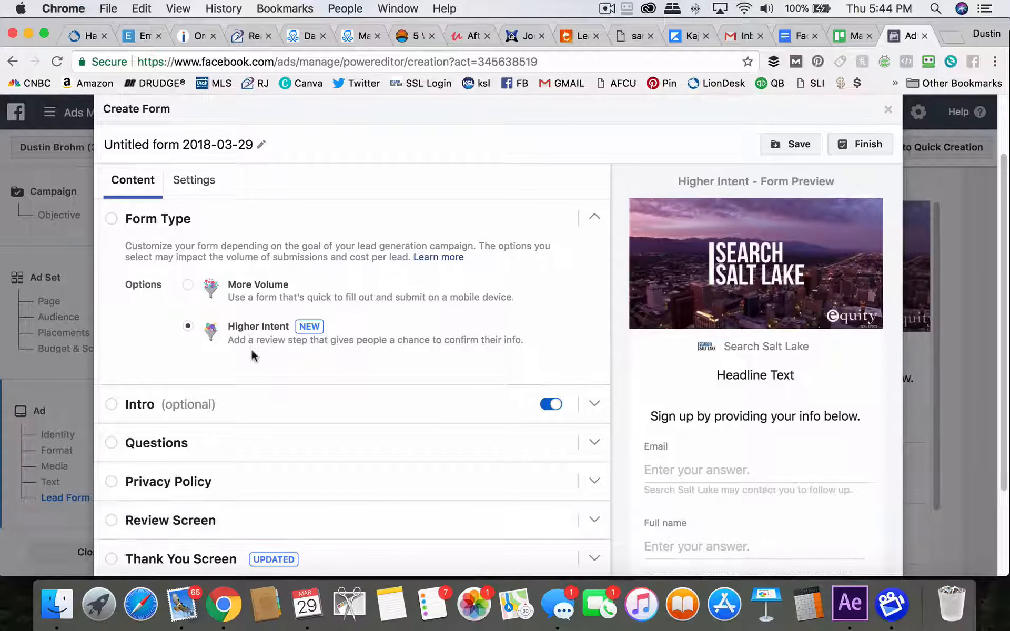
{"action": "left_click", "coordinate": [155, 523]}
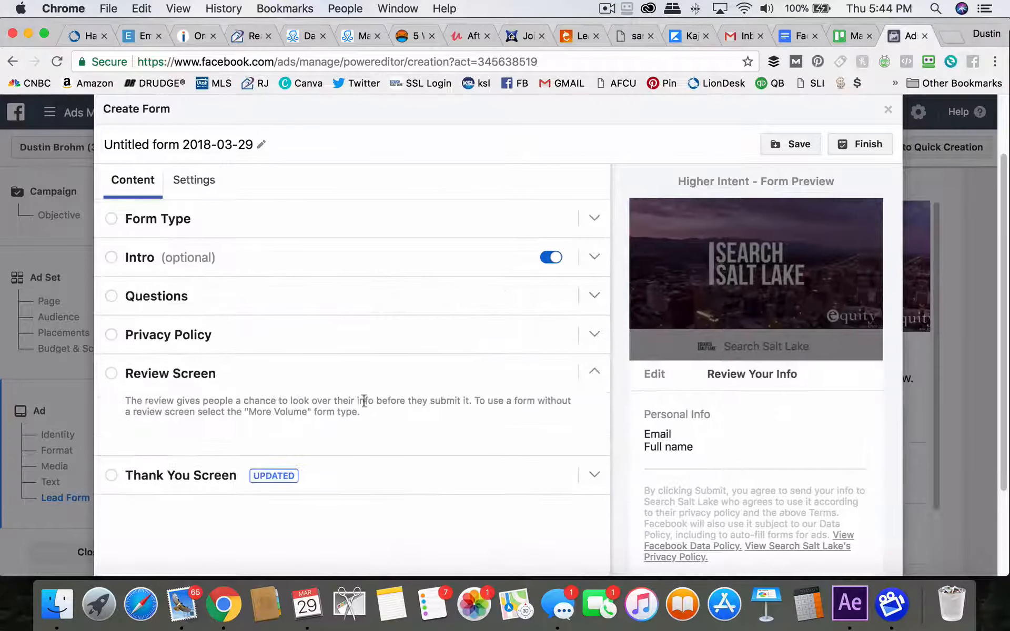
{"action": "scroll", "coordinate": [717, 401], "scroll_direction": "down", "scroll_amount": 3}
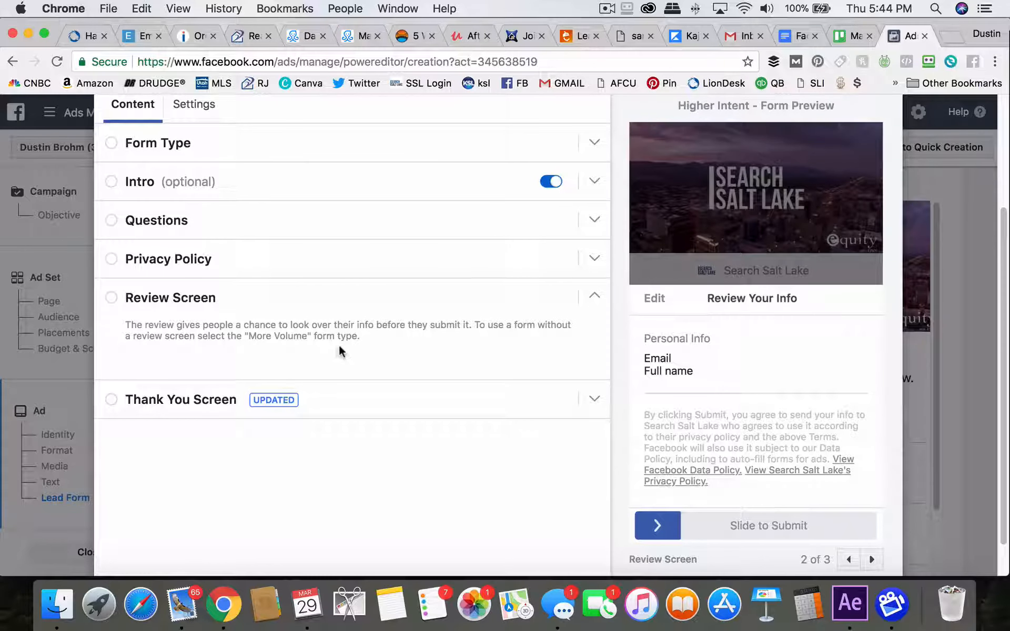
{"action": "scroll", "coordinate": [265, 337], "scroll_direction": "up", "scroll_amount": 5}
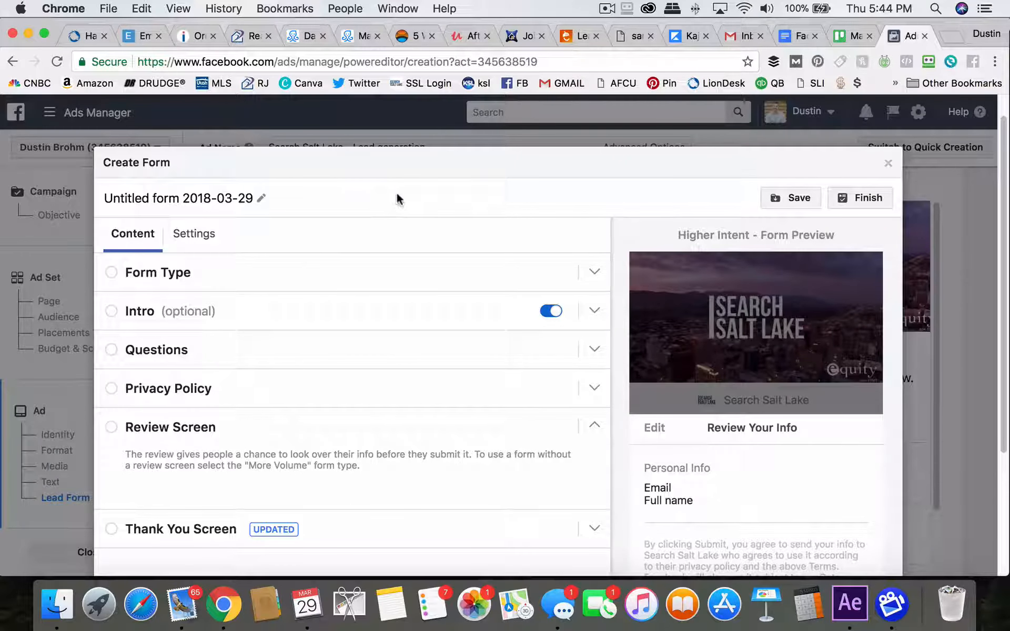
{"action": "scroll", "coordinate": [216, 314], "scroll_direction": "down", "scroll_amount": 3}
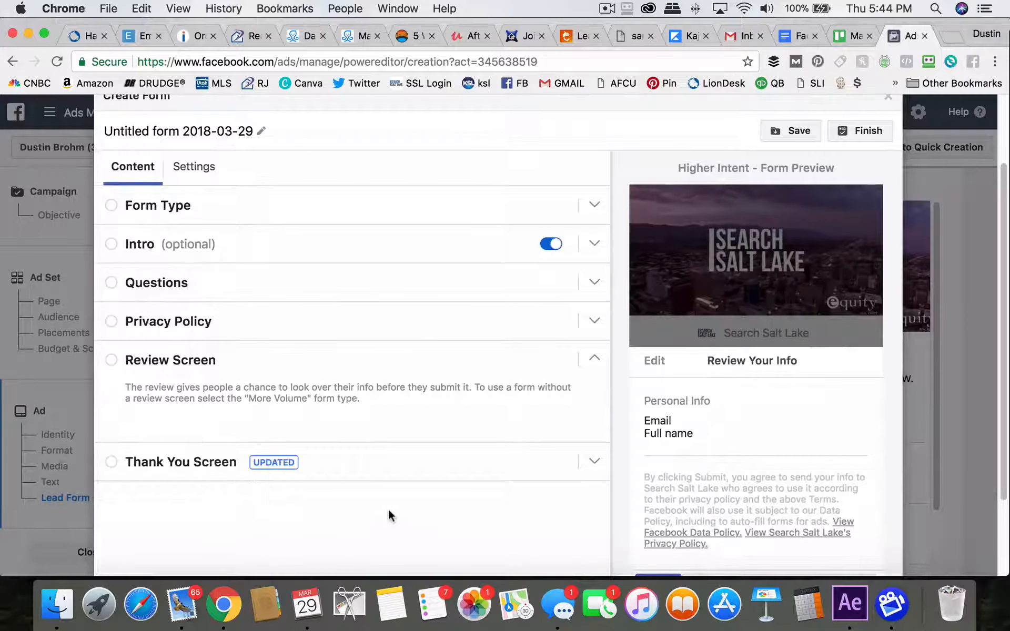
{"action": "scroll", "coordinate": [390, 515], "scroll_direction": "down", "scroll_amount": 2}
{"action": "scroll", "coordinate": [401, 468], "scroll_direction": "up", "scroll_amount": 4}
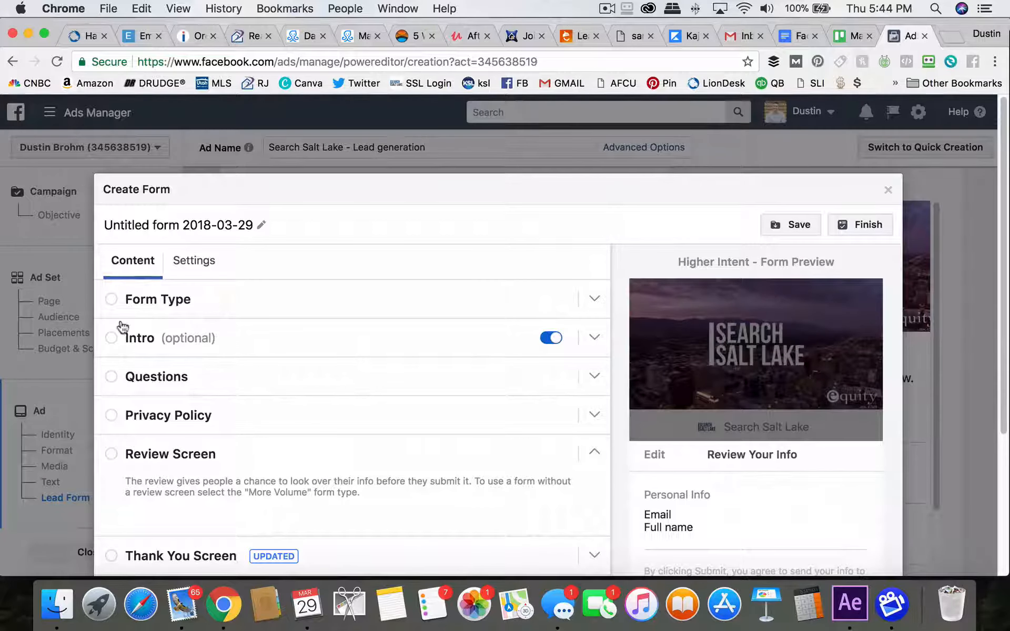
Look at the form Settings tab, then set the form type back to More Volume
{"action": "left_click", "coordinate": [194, 263]}
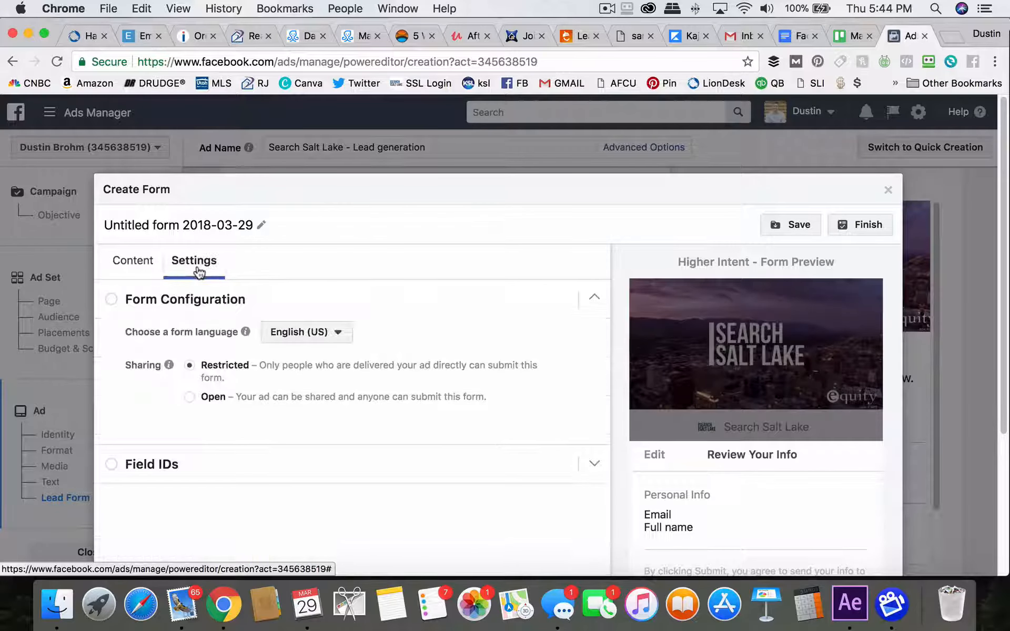
{"action": "left_click", "coordinate": [141, 266]}
{"action": "left_click", "coordinate": [118, 308]}
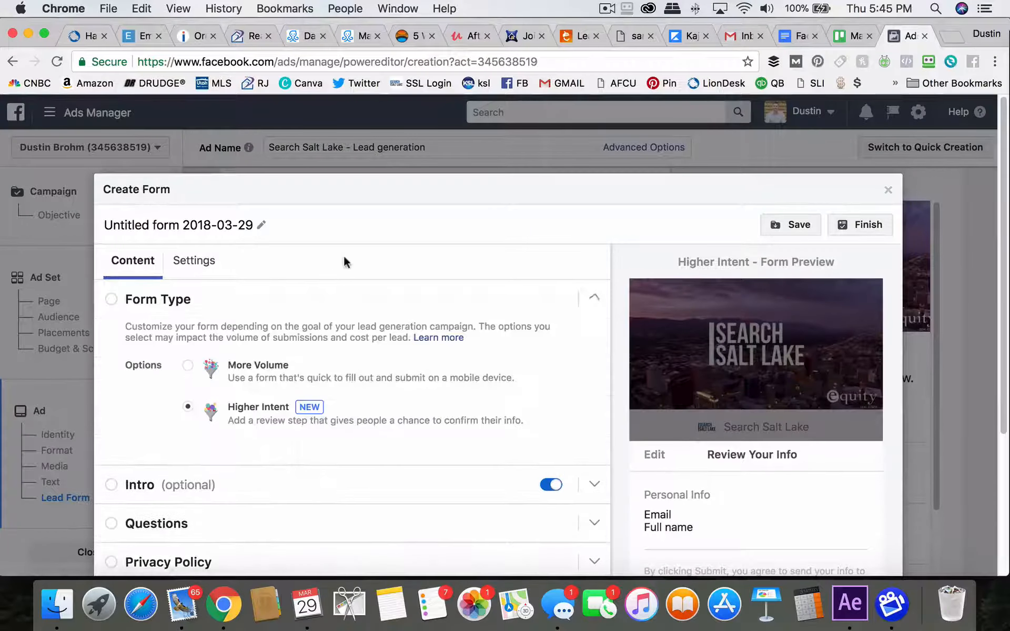
{"action": "left_click", "coordinate": [188, 338]}
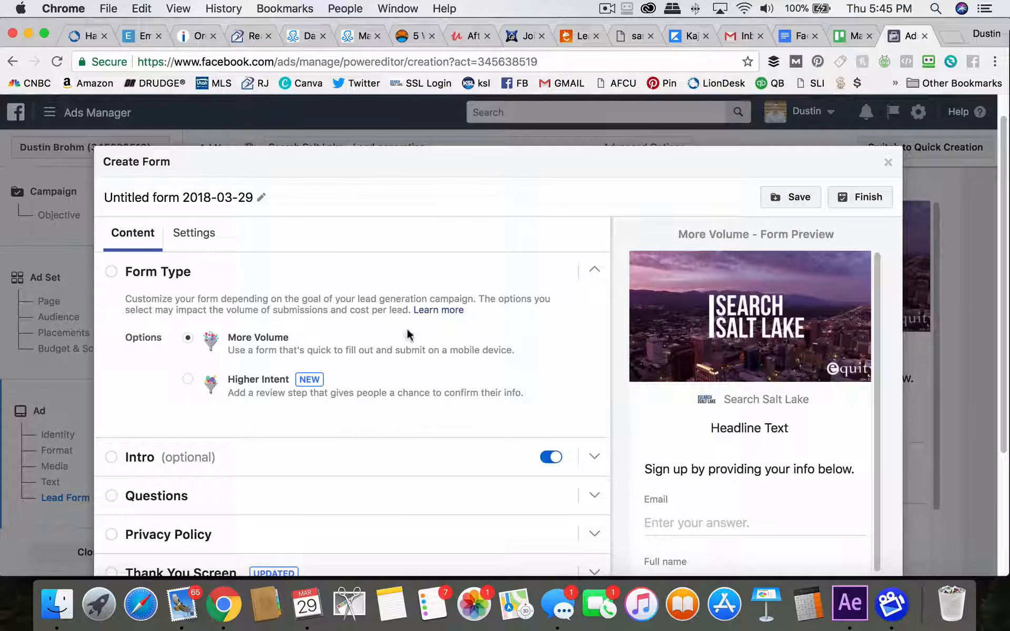
Expand the Intro section and set its headline to Free Home Value
{"action": "scroll", "coordinate": [402, 327], "scroll_direction": "down", "scroll_amount": 1}
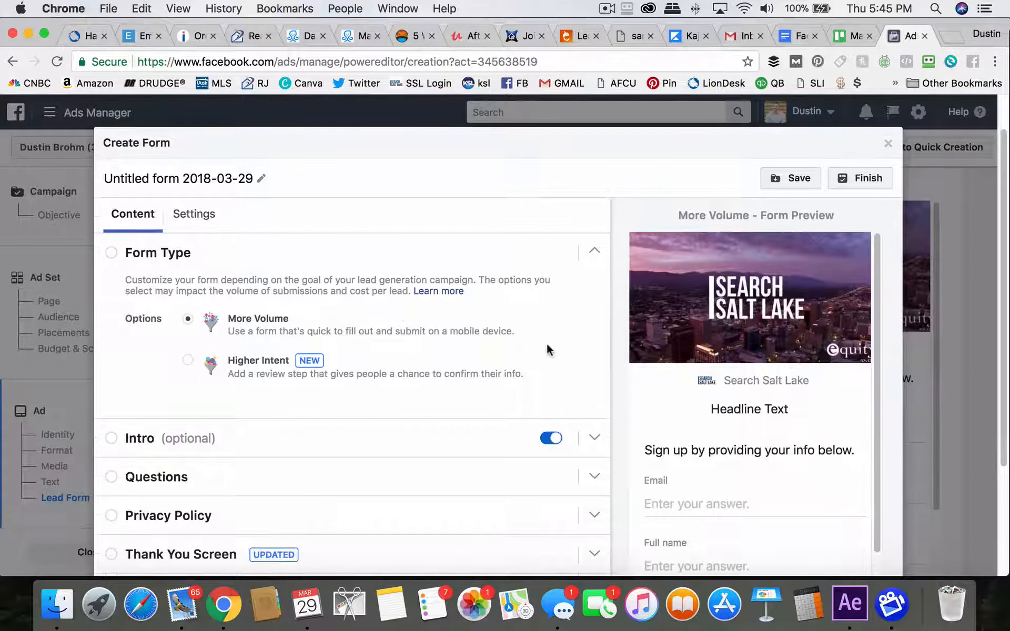
{"action": "scroll", "coordinate": [497, 353], "scroll_direction": "down", "scroll_amount": 1}
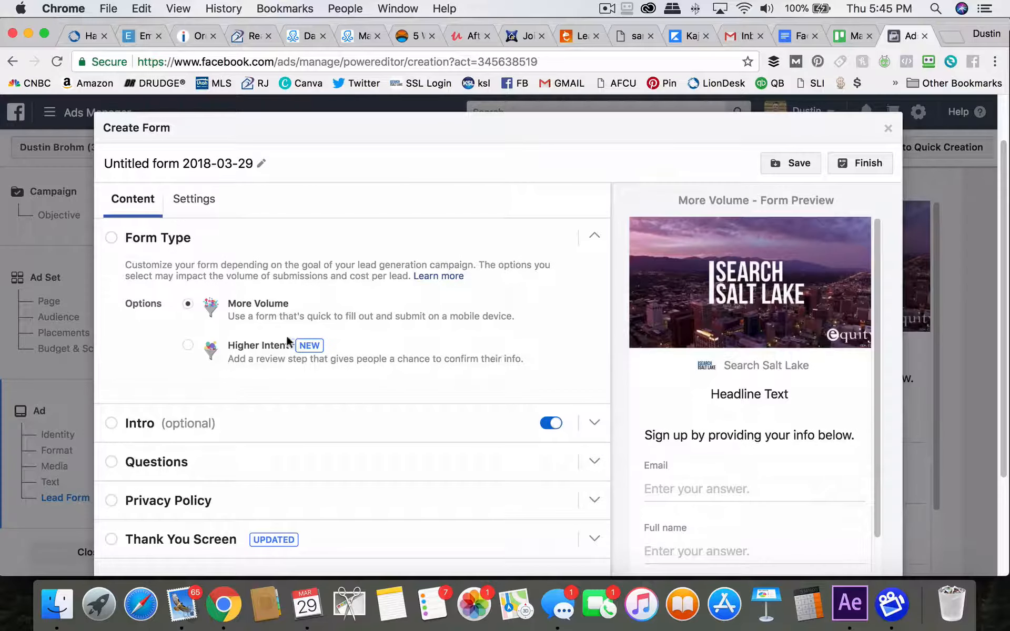
{"action": "scroll", "coordinate": [164, 344], "scroll_direction": "down", "scroll_amount": 3}
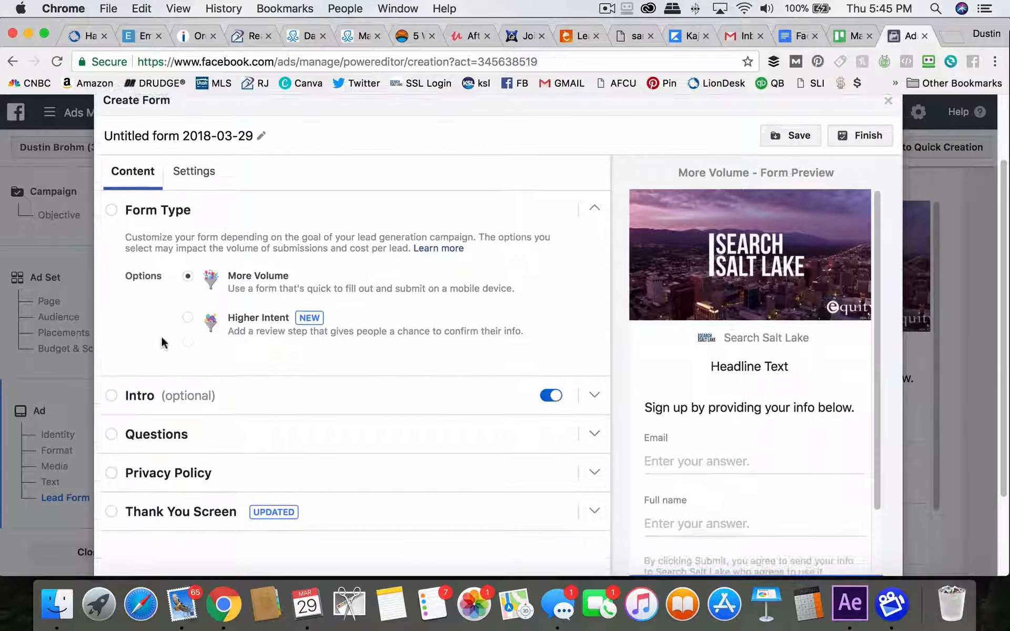
{"action": "scroll", "coordinate": [527, 308], "scroll_direction": "down", "scroll_amount": 2}
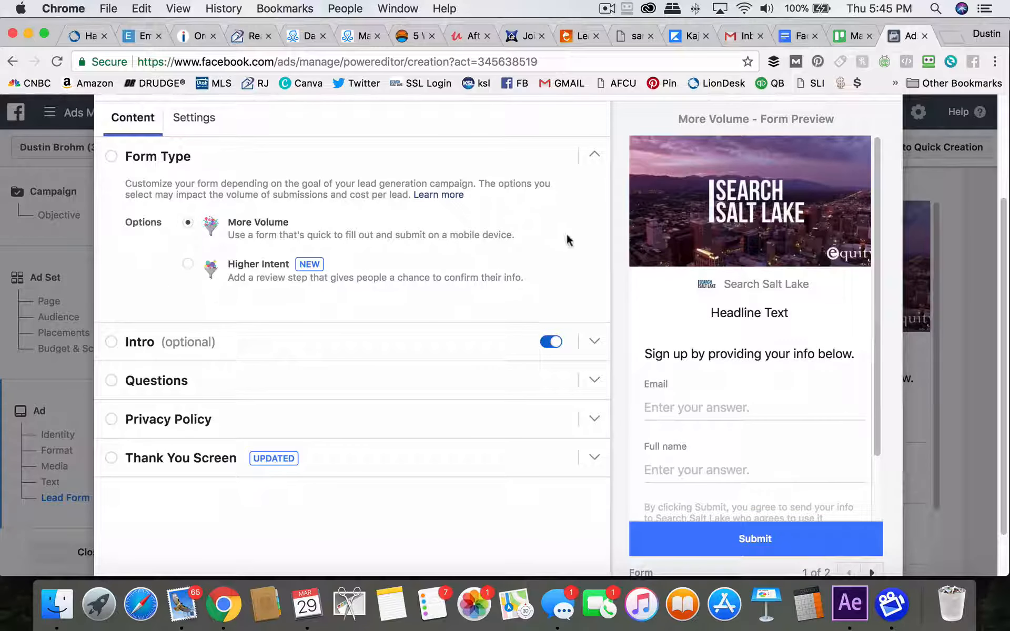
{"action": "left_click", "coordinate": [110, 342]}
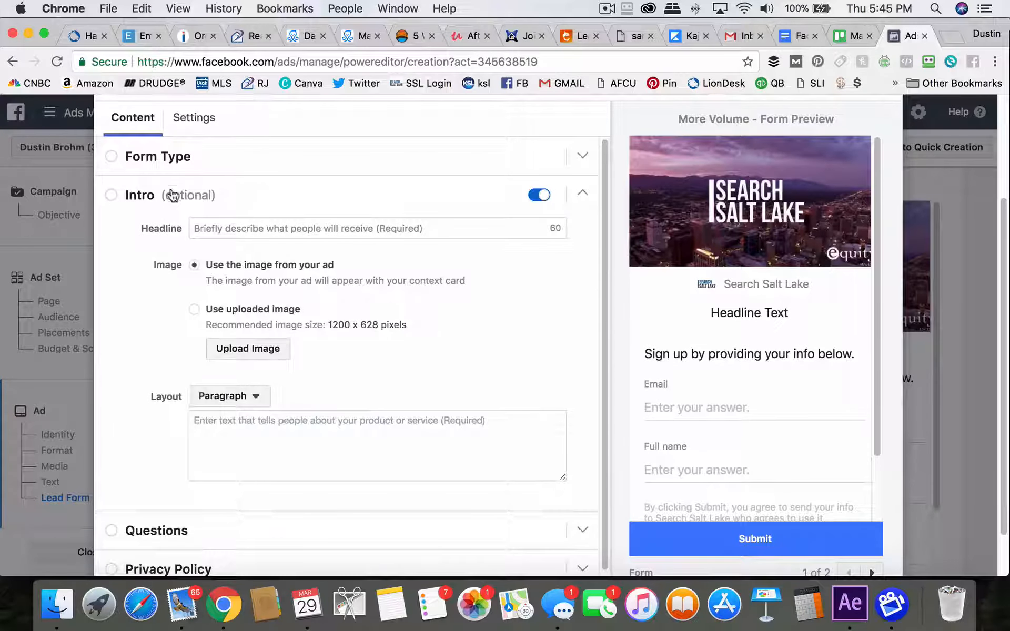
{"action": "left_click", "coordinate": [327, 227]}
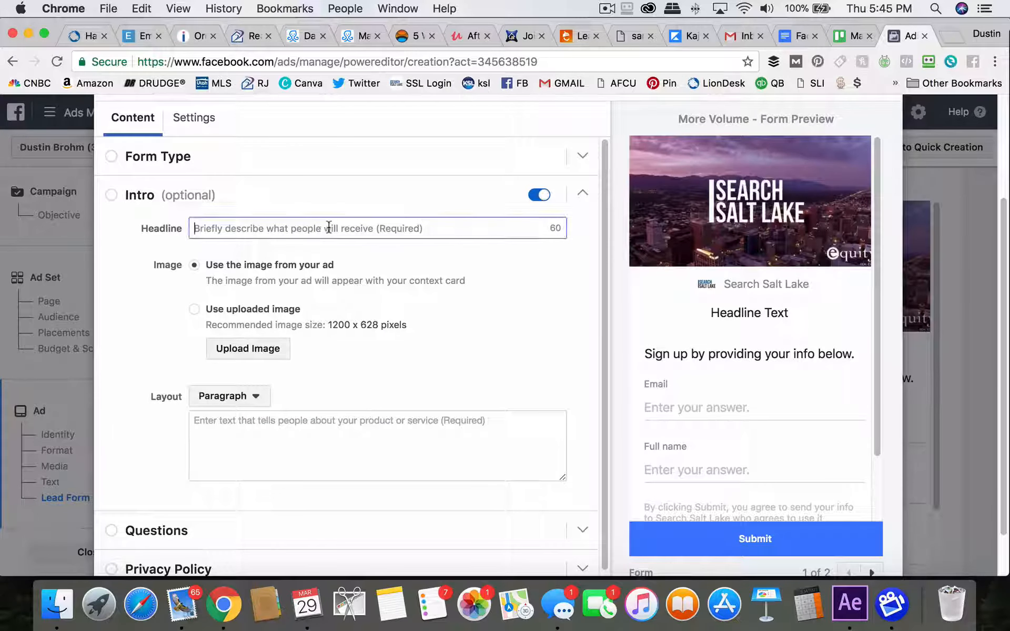
{"action": "type", "text": "Fre"}
{"action": "key", "text": "BackSpace"}
{"action": "key", "text": "BackSpace"}
{"action": "key", "text": "BackSpace"}
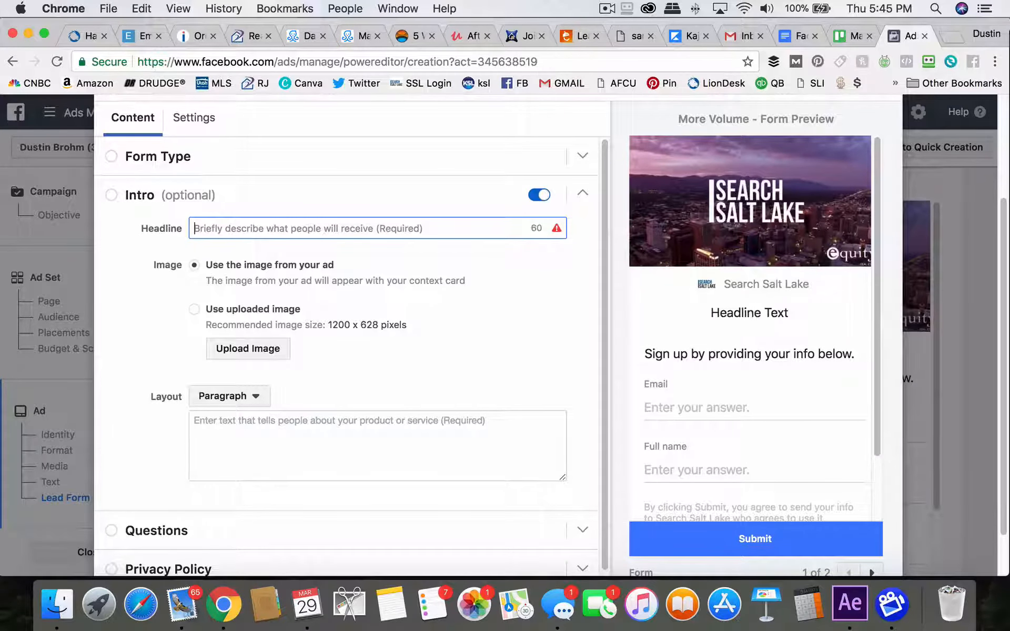
{"action": "type", "text": "Free Home Val"}
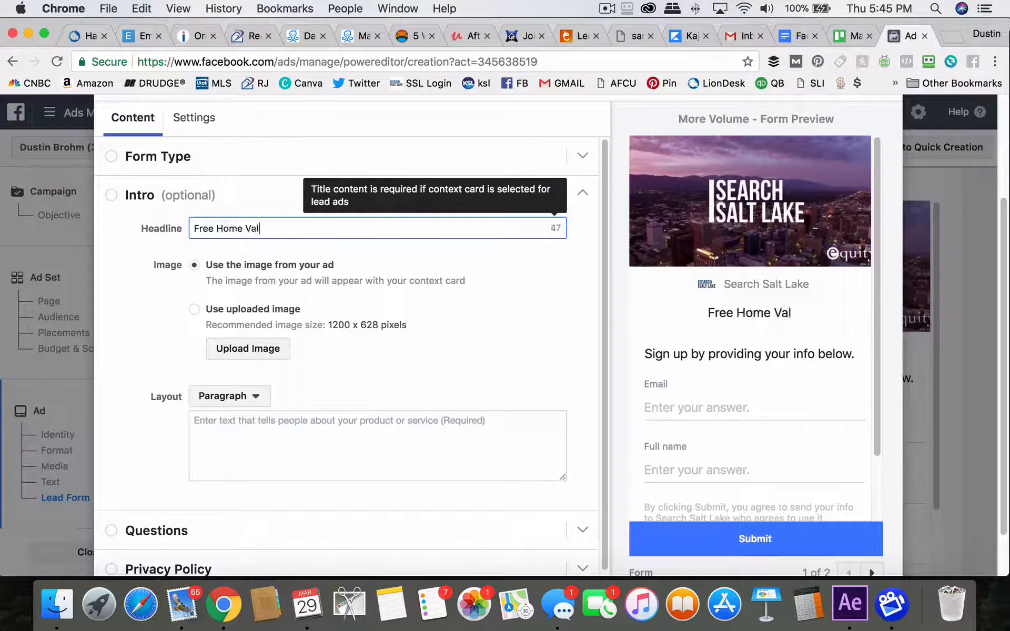
{"action": "type", "text": "ue"}
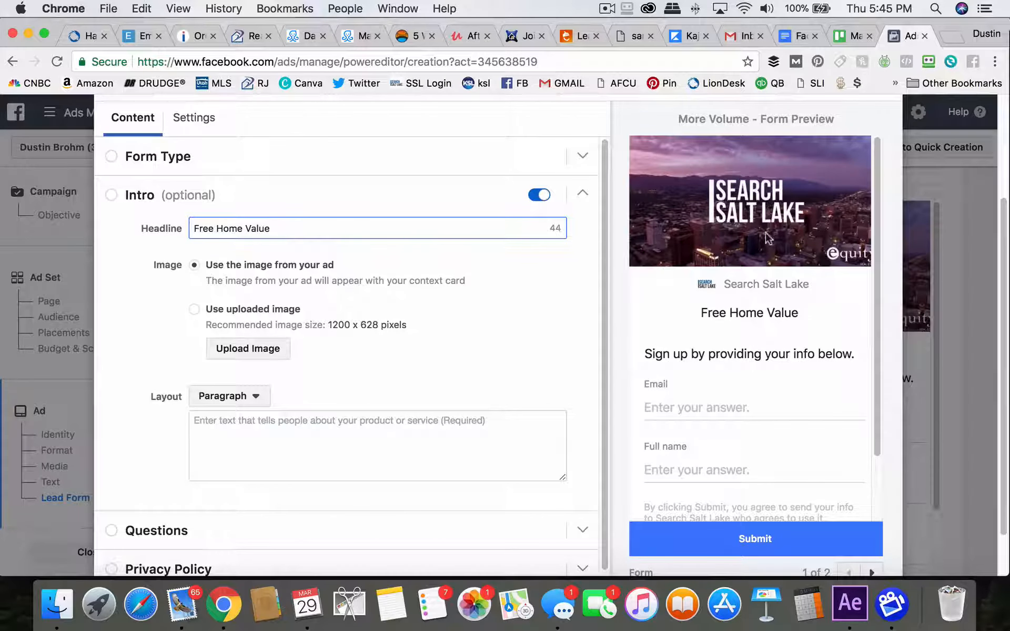
Try switching the intro image to an uploaded image, then return to using the image from the ad
{"action": "scroll", "coordinate": [746, 226], "scroll_direction": "up", "scroll_amount": 1}
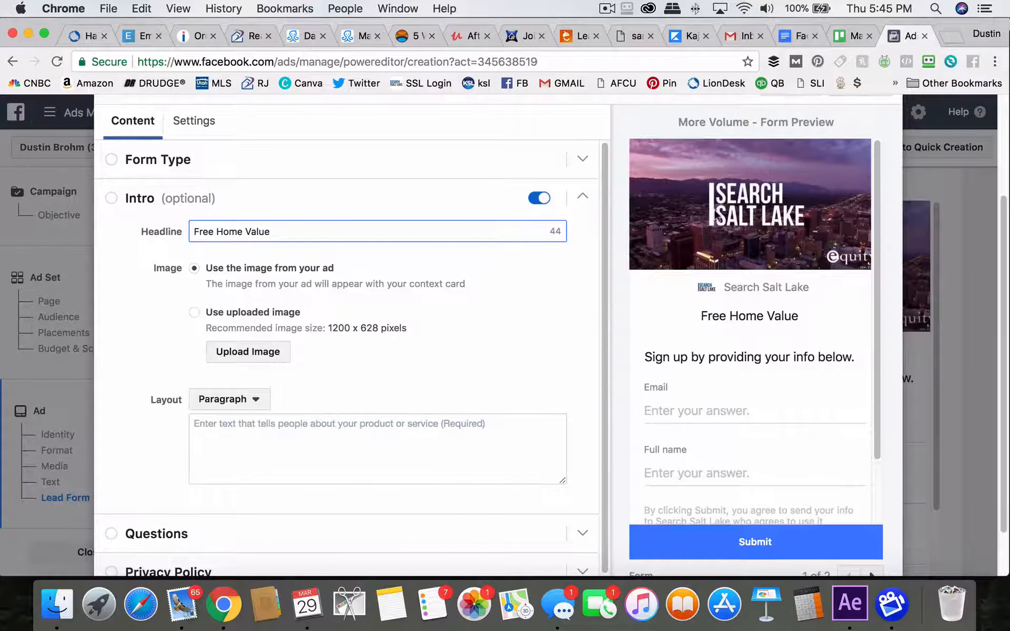
{"action": "scroll", "coordinate": [633, 248], "scroll_direction": "up", "scroll_amount": 3}
{"action": "scroll", "coordinate": [588, 246], "scroll_direction": "down", "scroll_amount": 4}
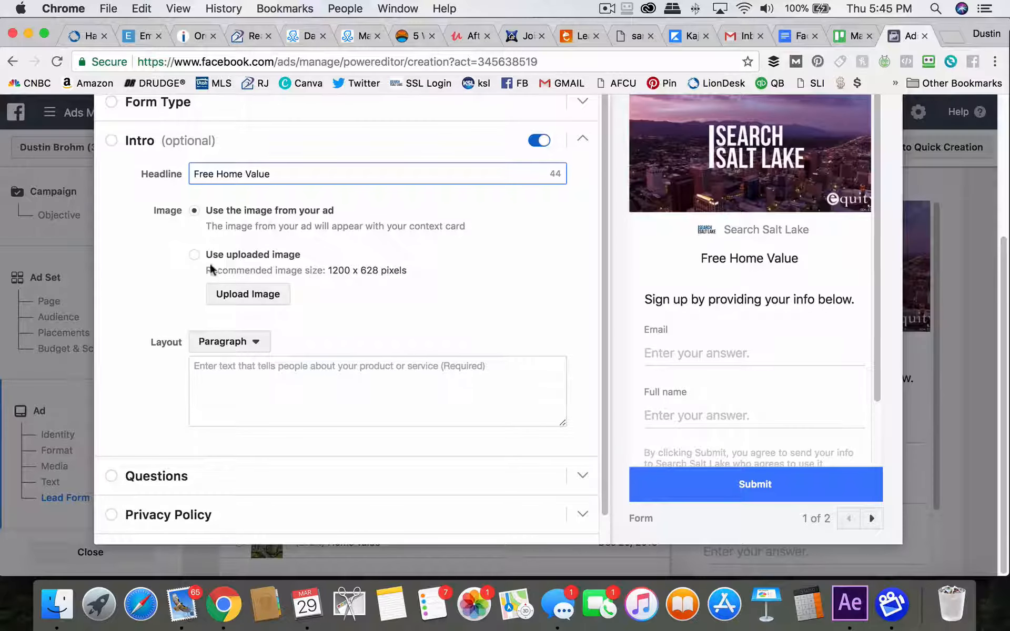
{"action": "left_click", "coordinate": [194, 255]}
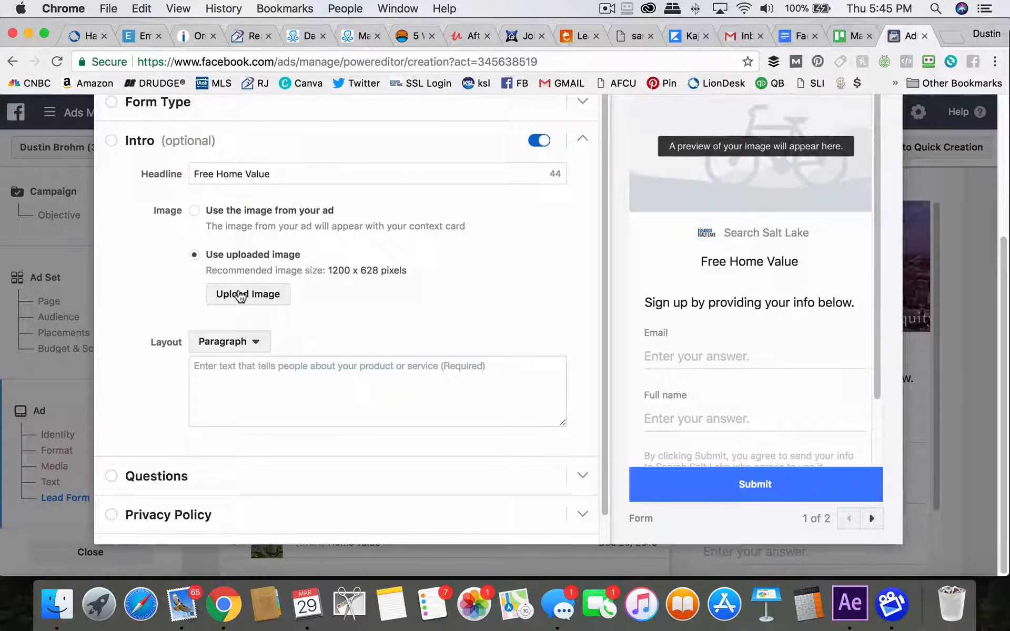
{"action": "left_click", "coordinate": [203, 209]}
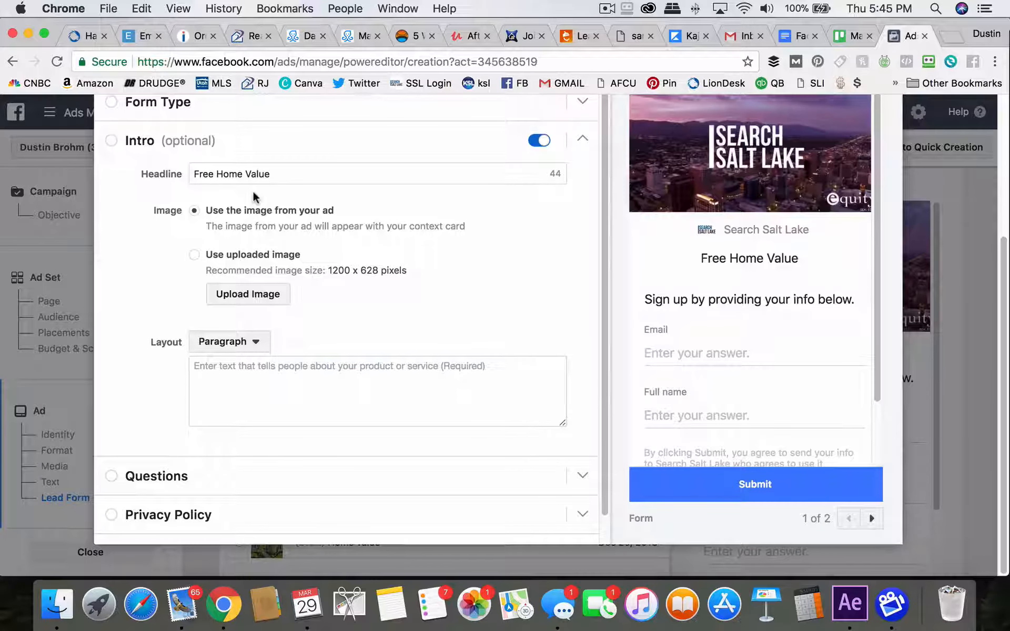
{"action": "scroll", "coordinate": [472, 269], "scroll_direction": "down", "scroll_amount": 2}
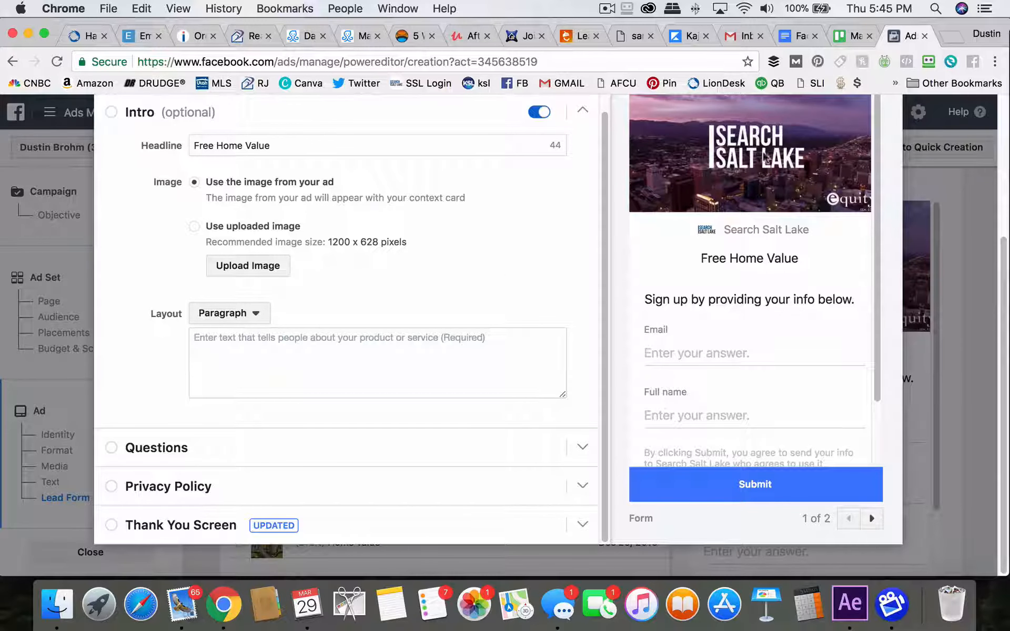
{"action": "scroll", "coordinate": [739, 321], "scroll_direction": "down", "scroll_amount": 3}
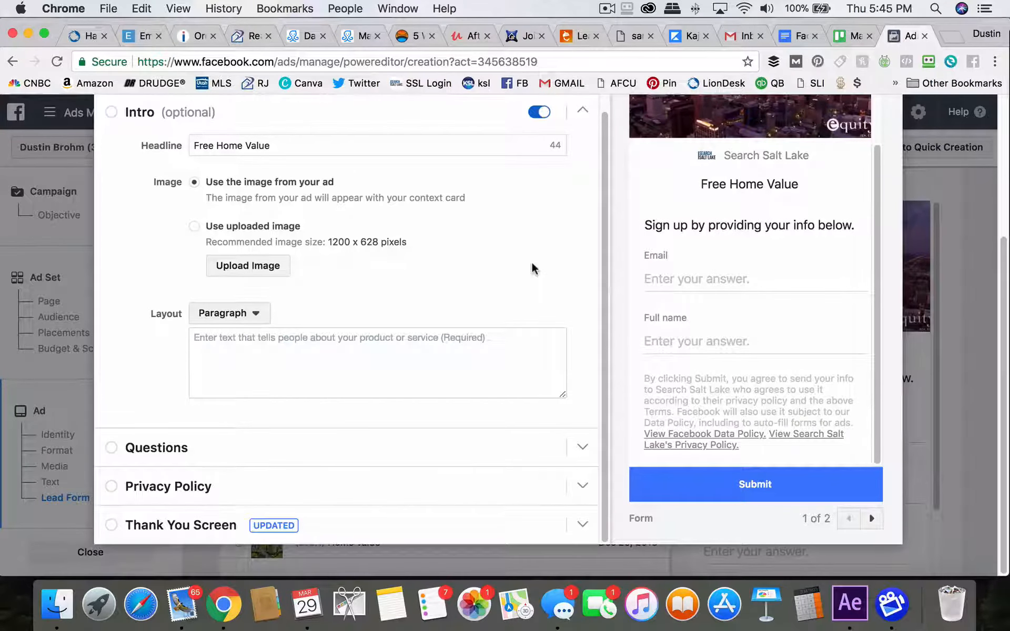
{"action": "scroll", "coordinate": [383, 274], "scroll_direction": "up", "scroll_amount": 1}
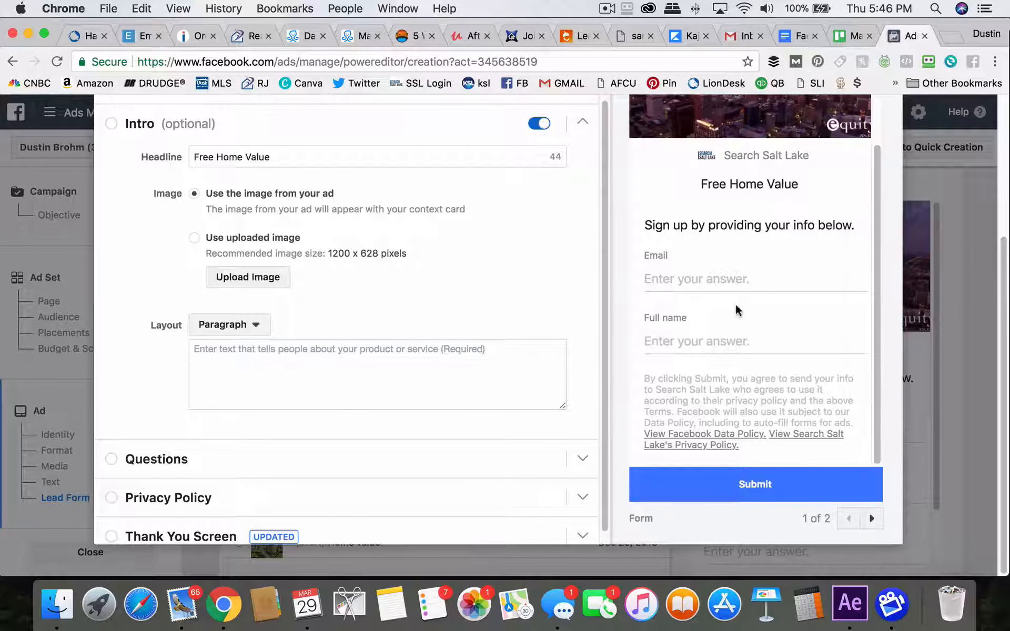
{"action": "scroll", "coordinate": [738, 310], "scroll_direction": "up", "scroll_amount": 2}
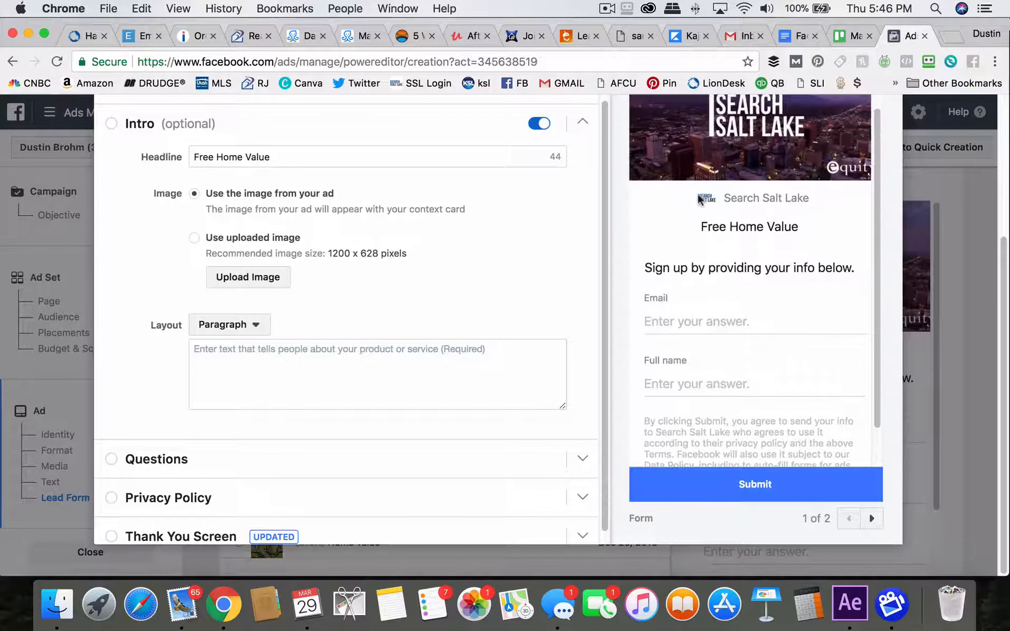
Try entering sample intro paragraph text, then clear it again
{"action": "scroll", "coordinate": [730, 326], "scroll_direction": "down", "scroll_amount": 1}
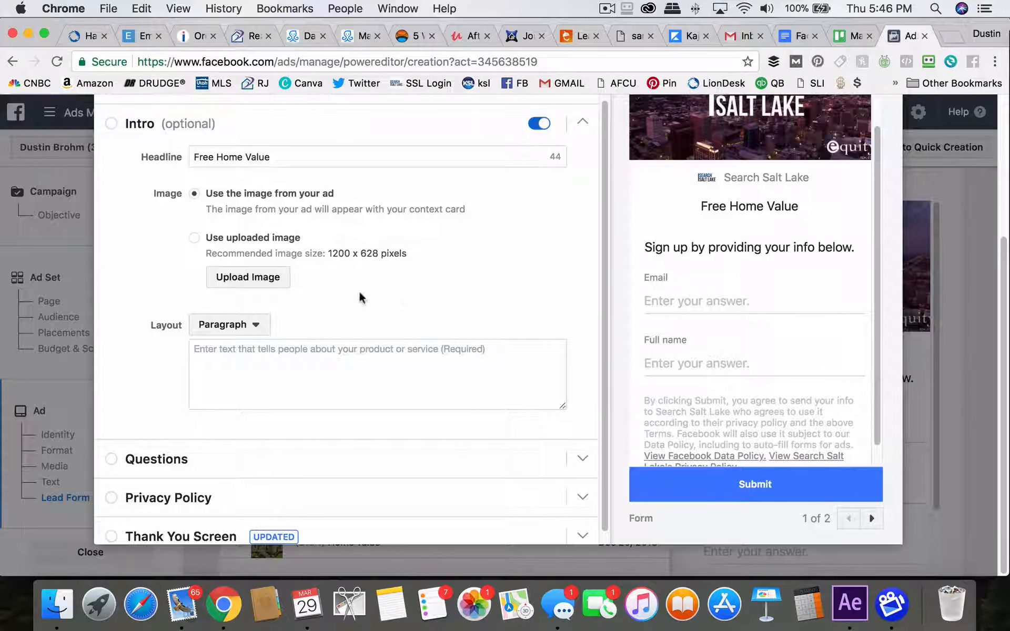
{"action": "scroll", "coordinate": [405, 300], "scroll_direction": "down", "scroll_amount": 1}
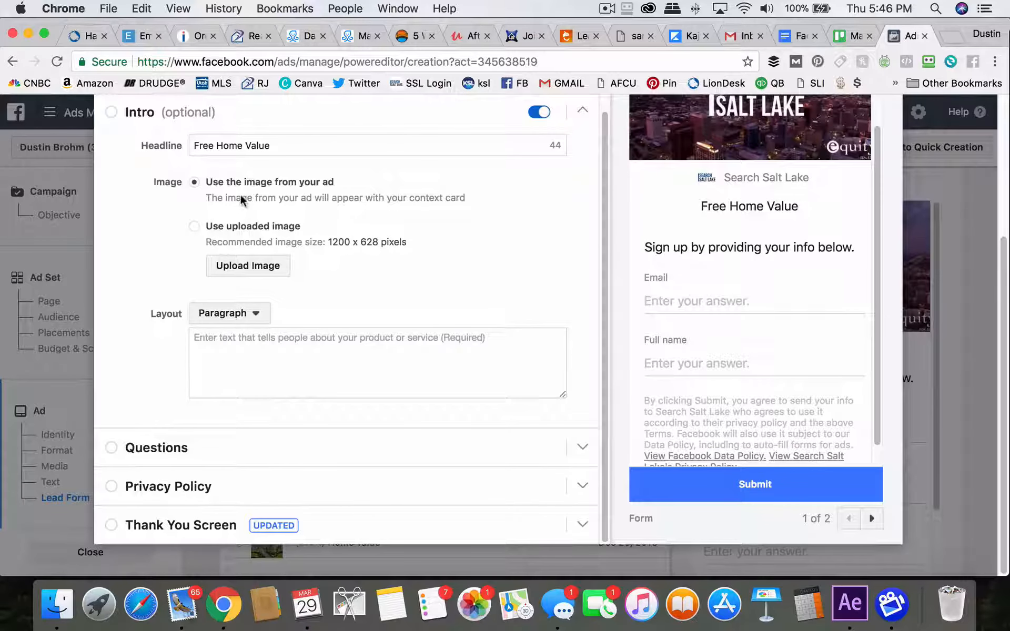
{"action": "left_click", "coordinate": [257, 355]}
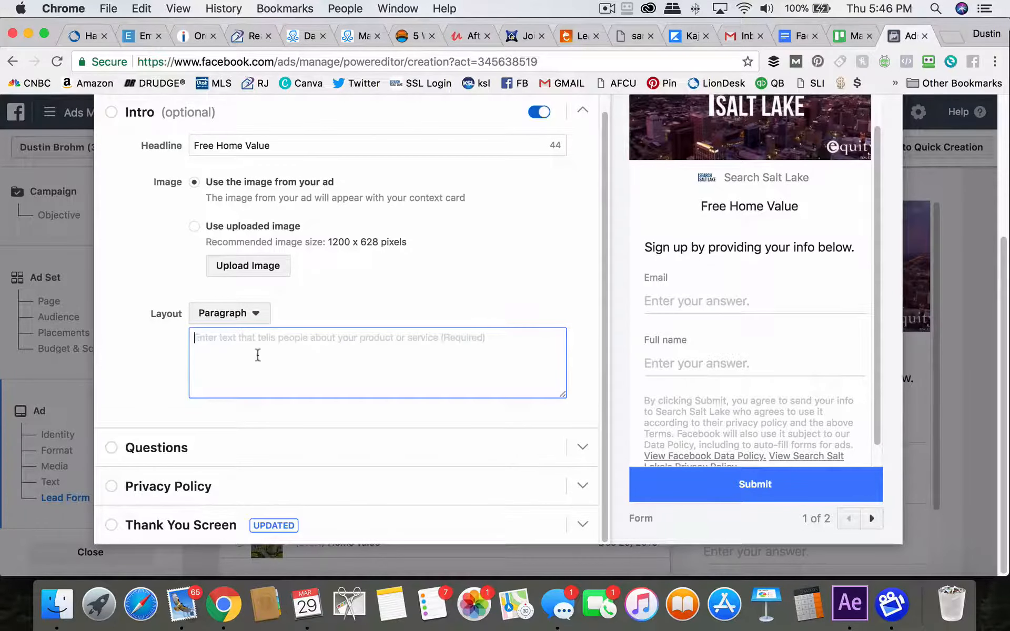
{"action": "type", "text": "bwbcwbif"}
{"action": "key", "text": "super+a"}
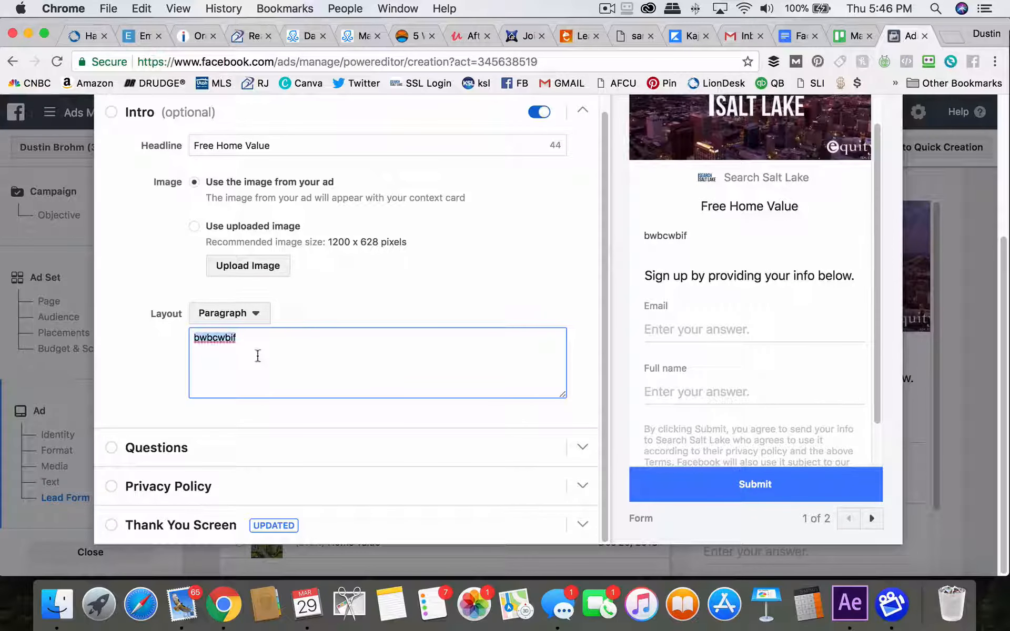
{"action": "key", "text": "BackSpace"}
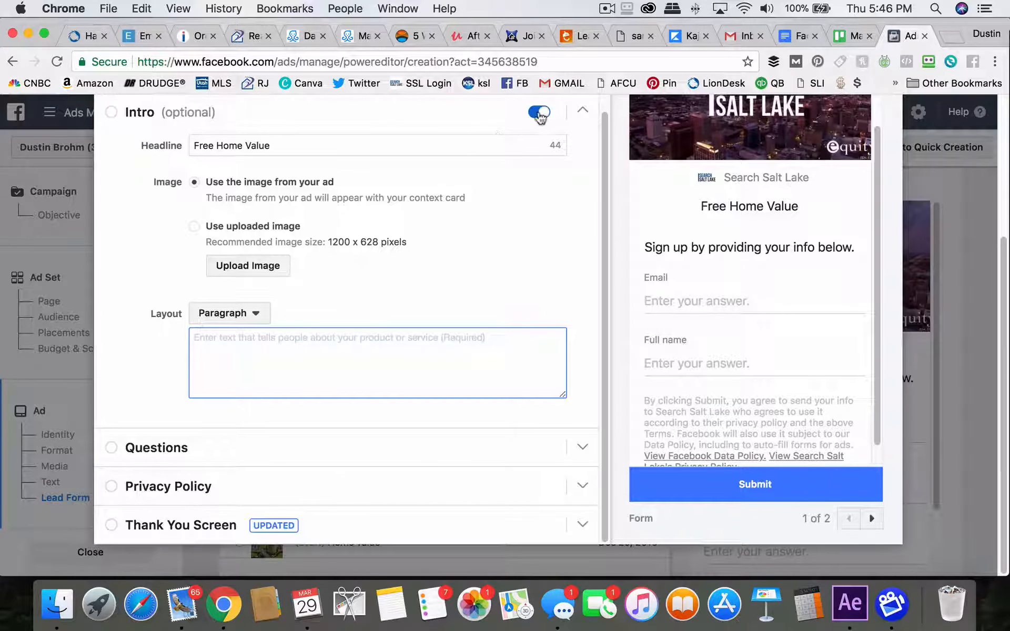
Switch the optional Intro section off
{"action": "left_click", "coordinate": [539, 114]}
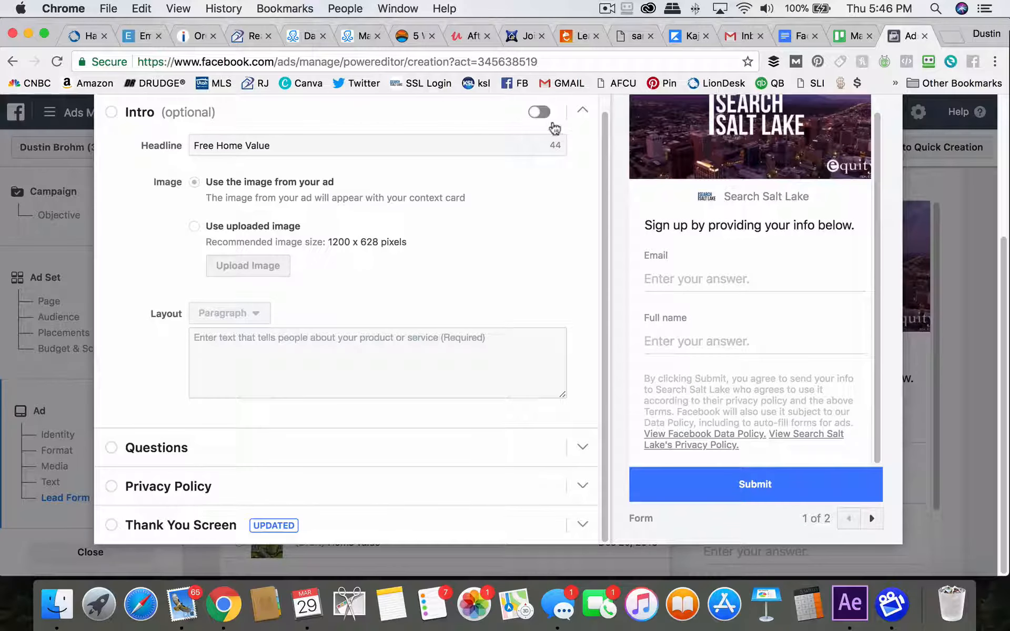
{"action": "left_click", "coordinate": [541, 112]}
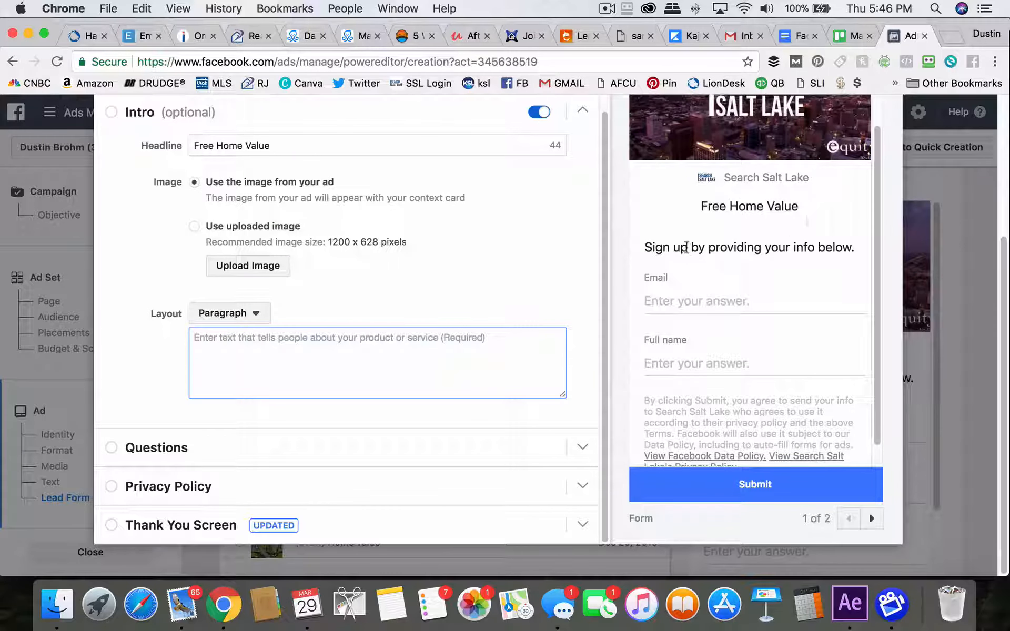
{"action": "left_click", "coordinate": [540, 117]}
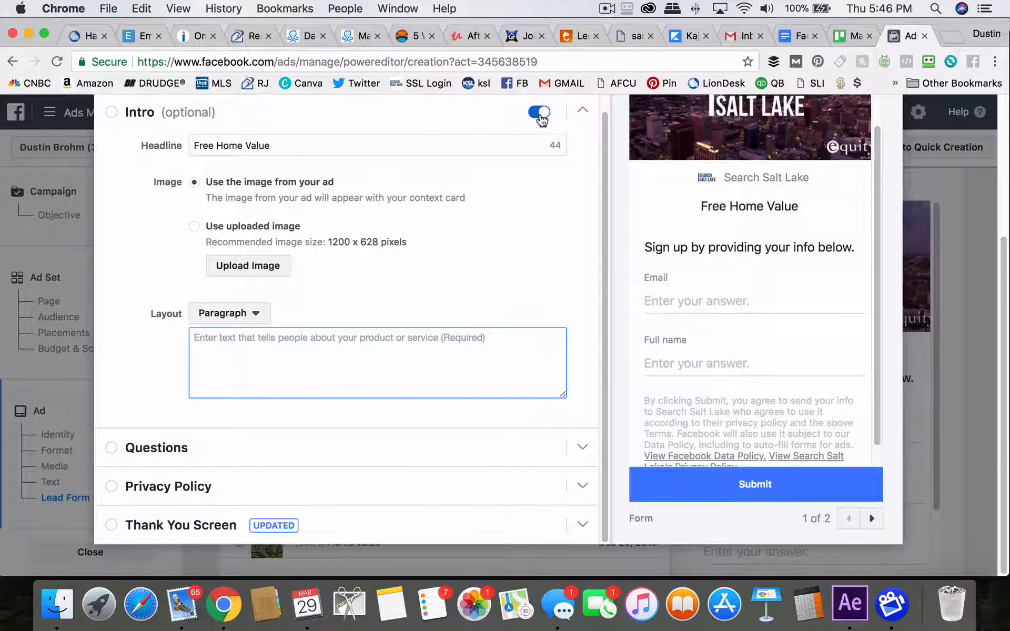
Expand the Questions section and set its headline to Free List of Homes below
{"action": "left_click", "coordinate": [157, 448]}
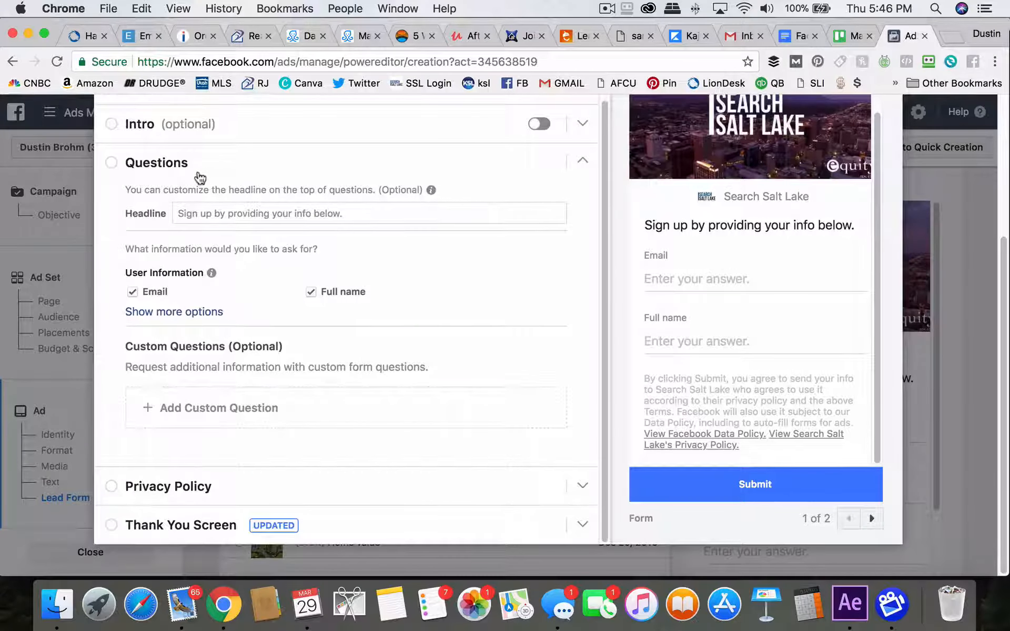
{"action": "left_click", "coordinate": [210, 215]}
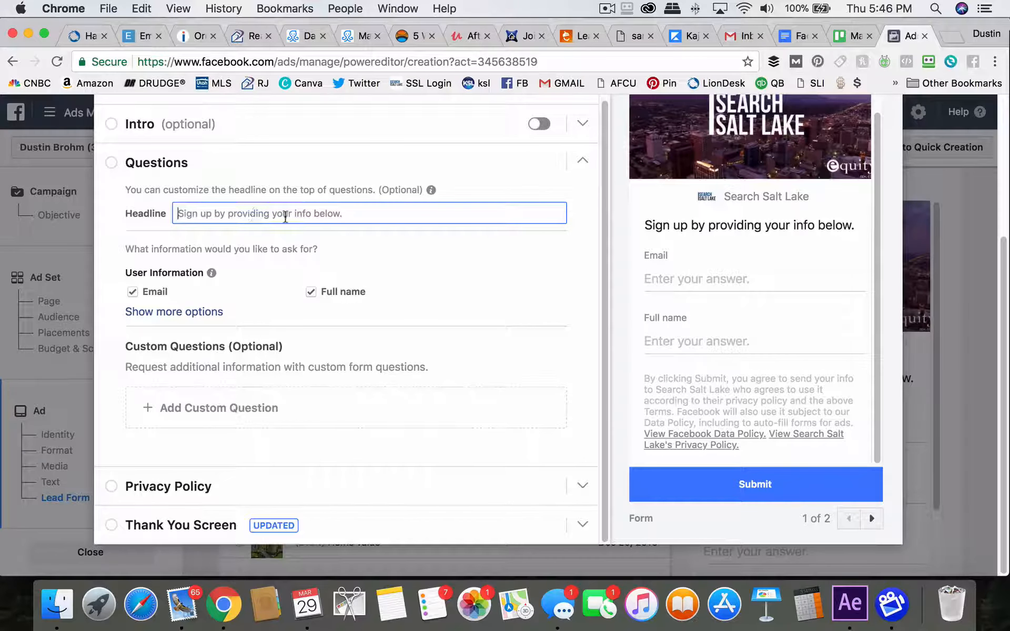
{"action": "type", "text": "xbkjbwkjcbjc"}
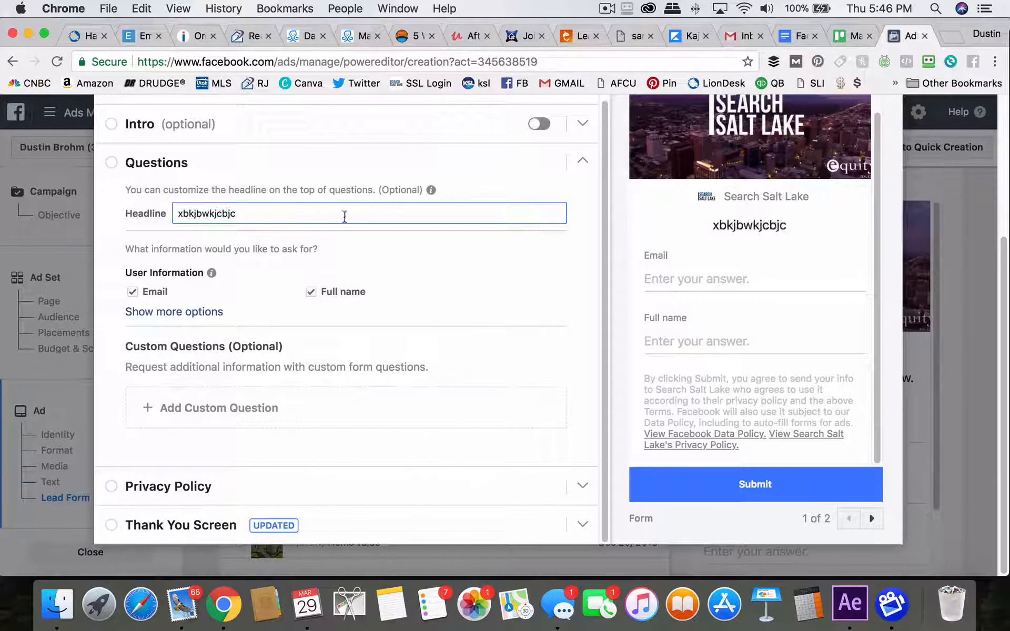
{"action": "key", "text": "super+a"}
{"action": "key", "text": "BackSpace"}
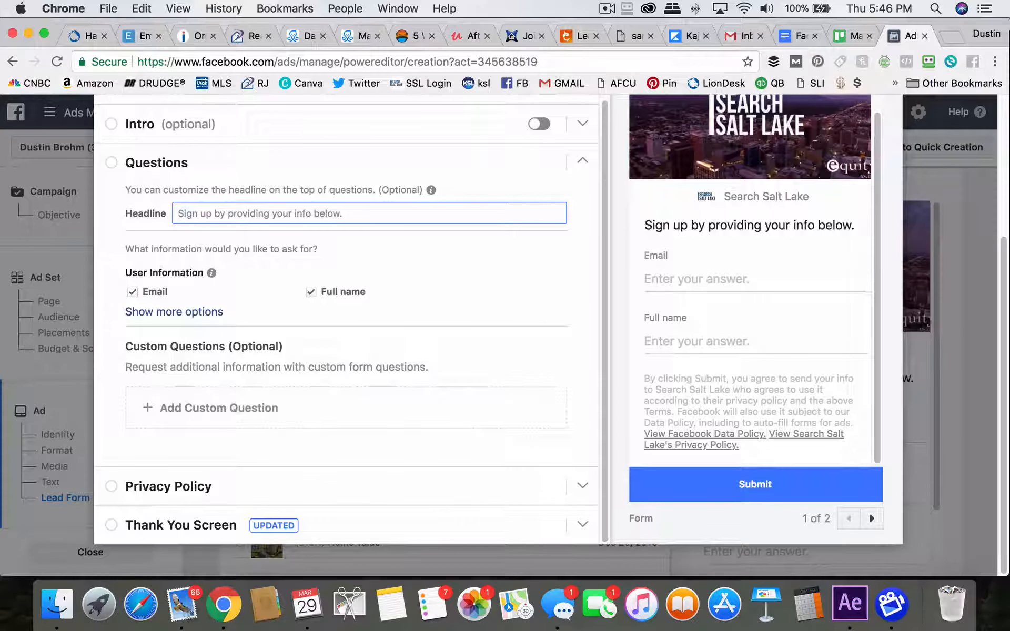
{"action": "type", "text": "Fr"}
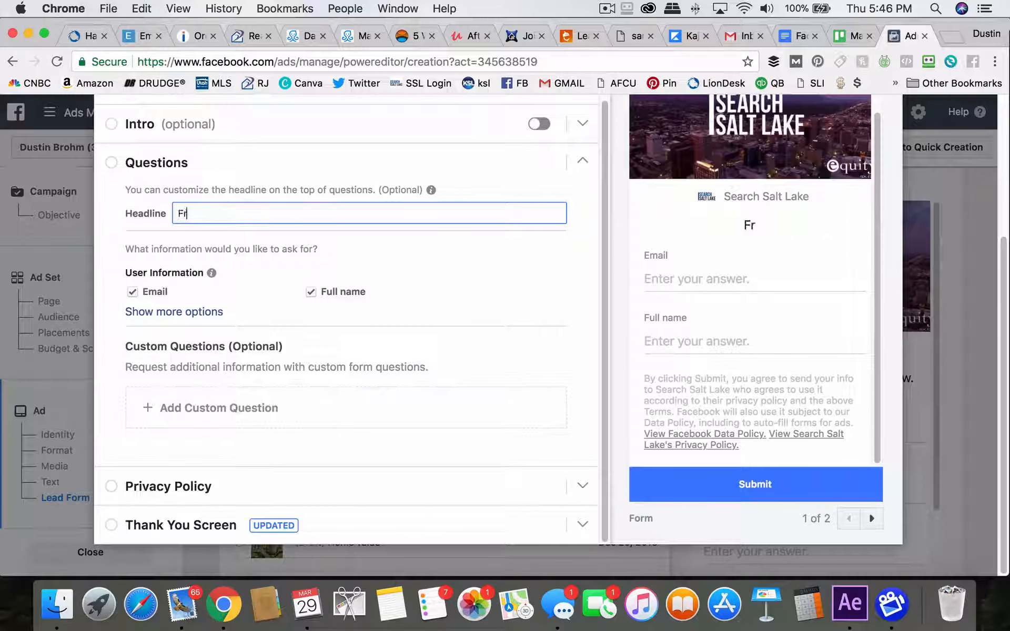
{"action": "type", "text": "ee List of Homes"}
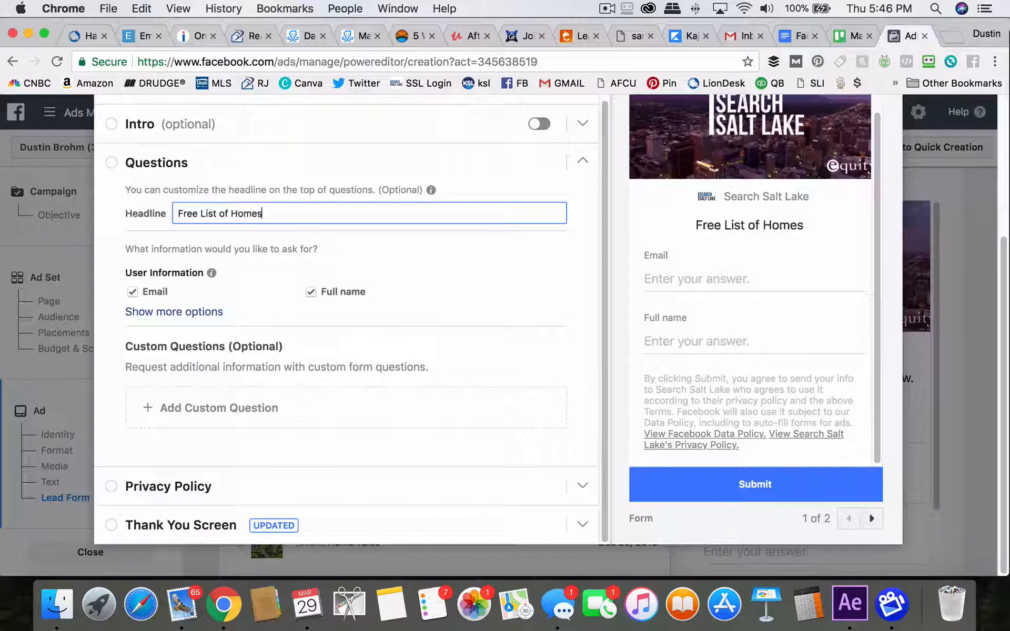
{"action": "type", "text": " below"}
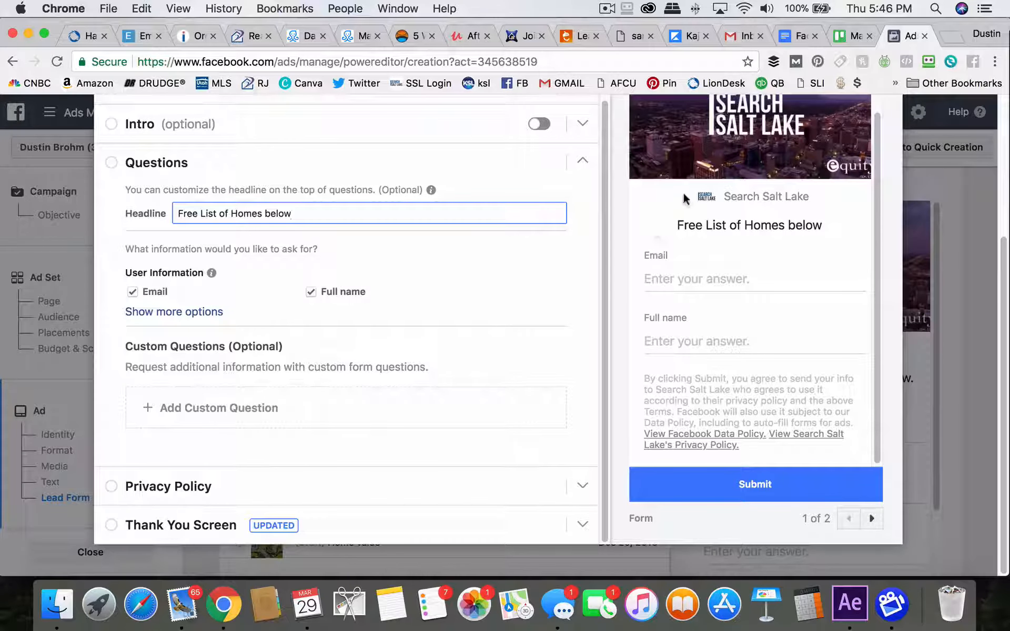
{"action": "left_click", "coordinate": [649, 300]}
{"action": "left_click_drag", "start_coordinate": [646, 340], "coordinate": [781, 339]}
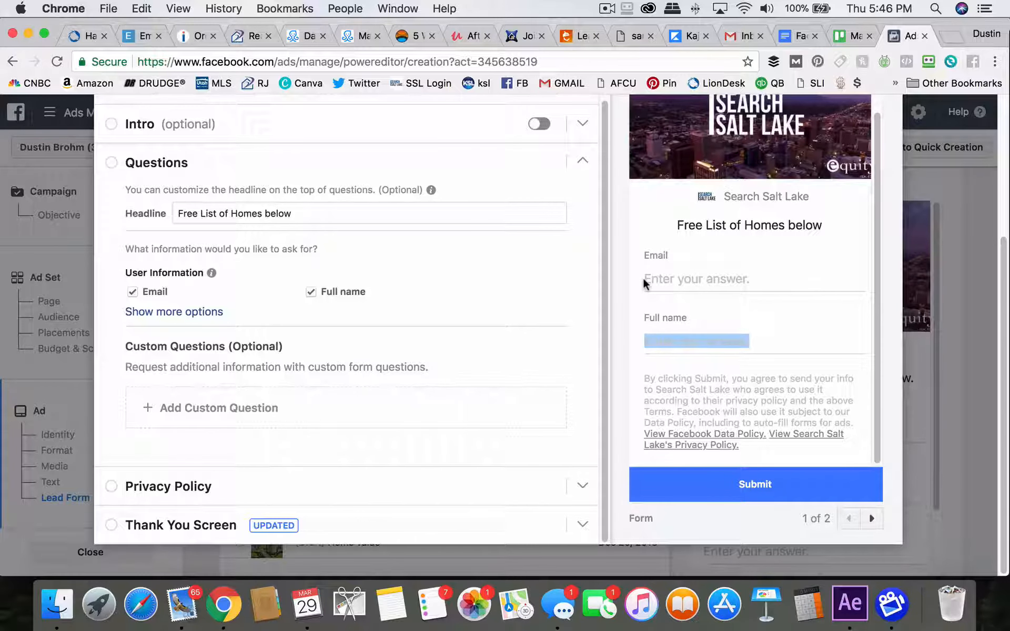
{"action": "left_click_drag", "start_coordinate": [643, 279], "coordinate": [735, 291]}
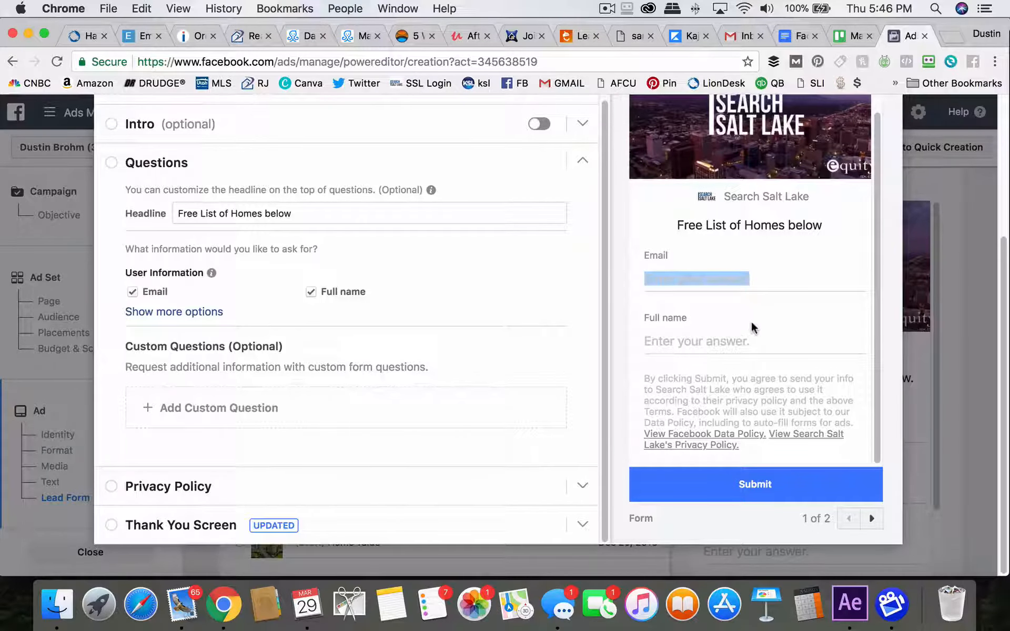
{"action": "left_click", "coordinate": [699, 275]}
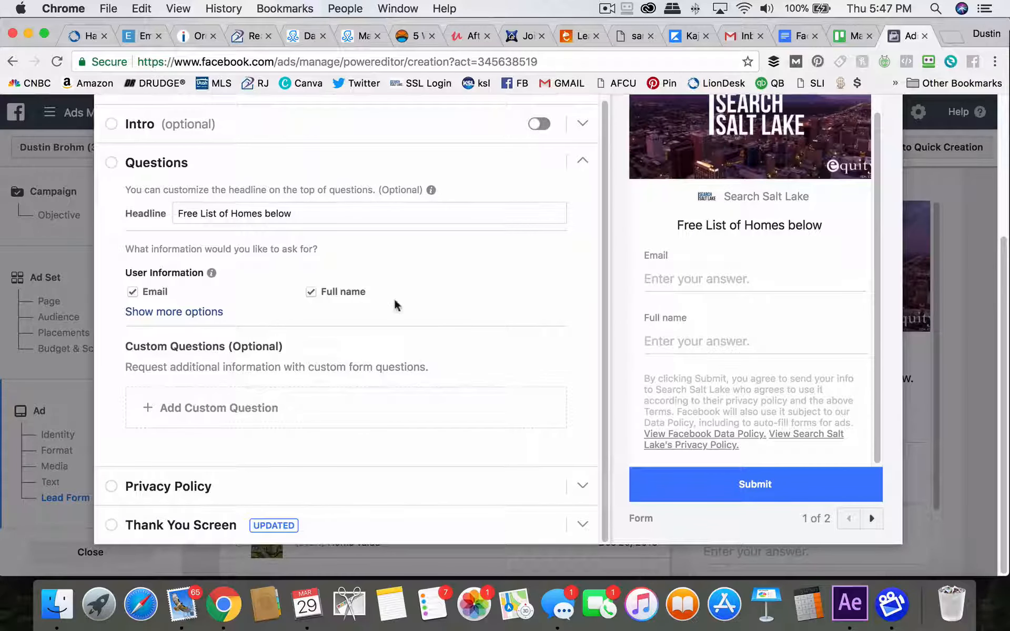
Show more user information options and try adding a Phone number question to the form
{"action": "left_click", "coordinate": [201, 314]}
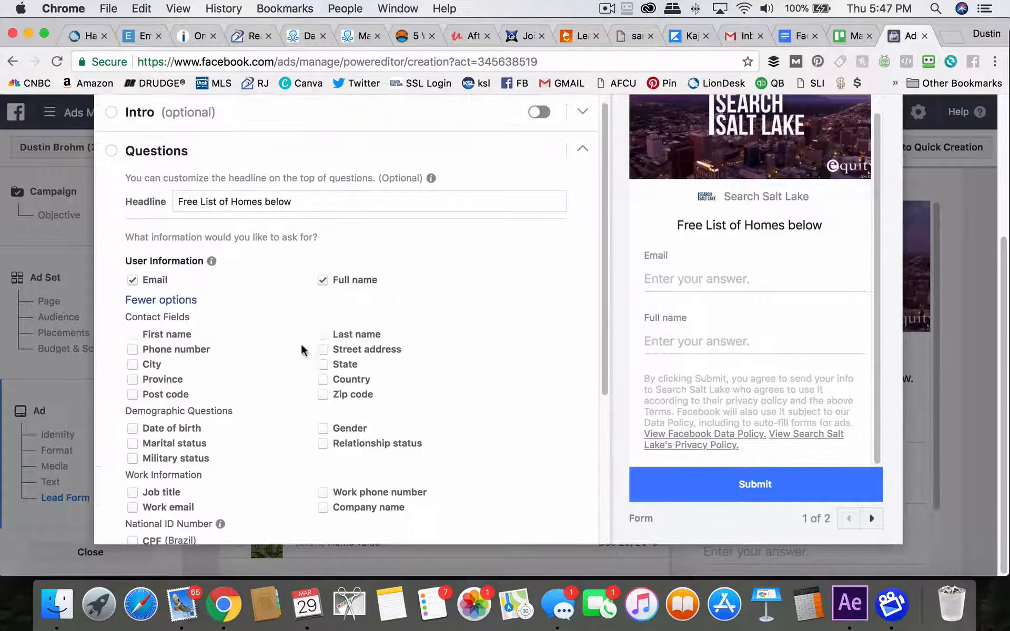
{"action": "left_click", "coordinate": [133, 349]}
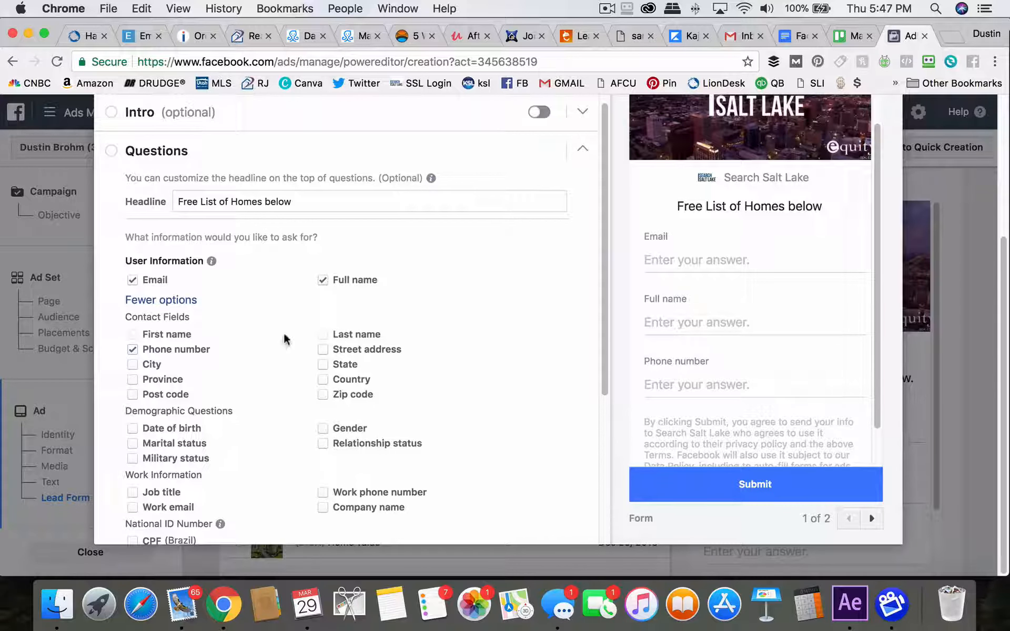
{"action": "scroll", "coordinate": [428, 401], "scroll_direction": "down", "scroll_amount": 2}
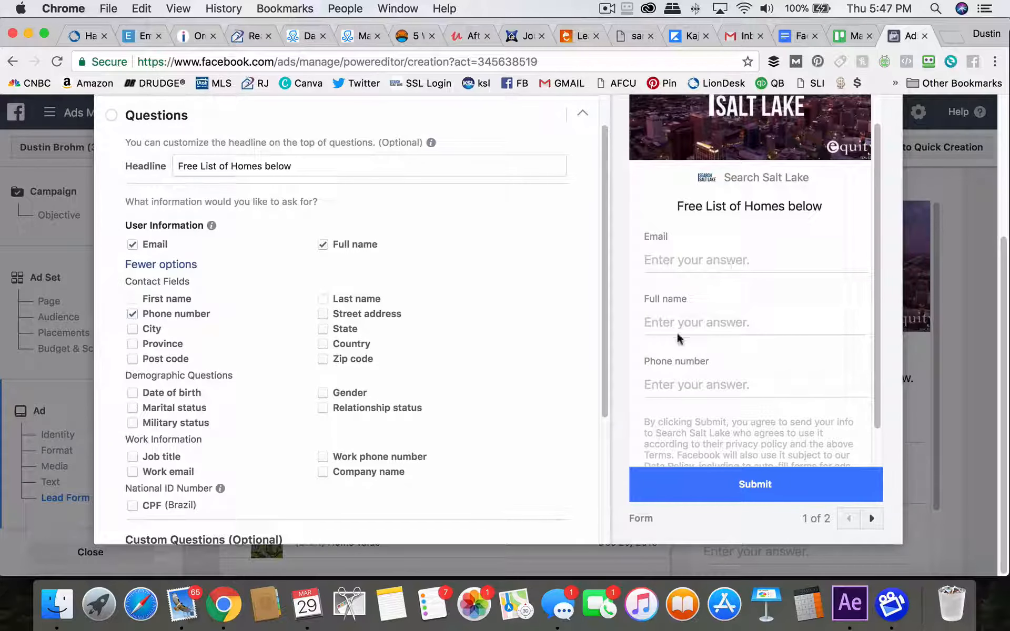
{"action": "scroll", "coordinate": [265, 365], "scroll_direction": "down", "scroll_amount": 5}
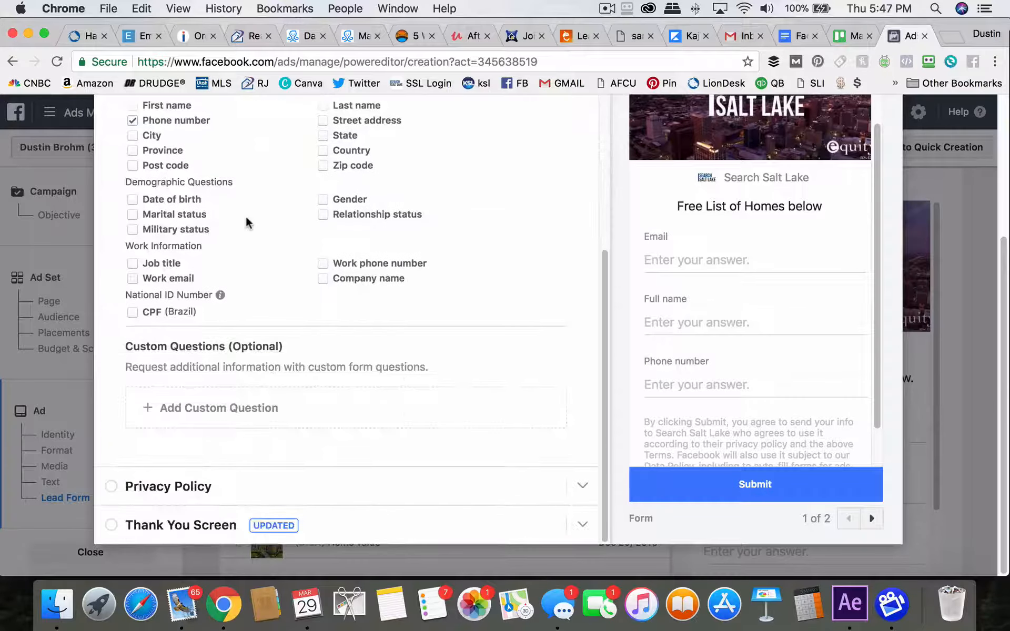
{"action": "left_click", "coordinate": [133, 121]}
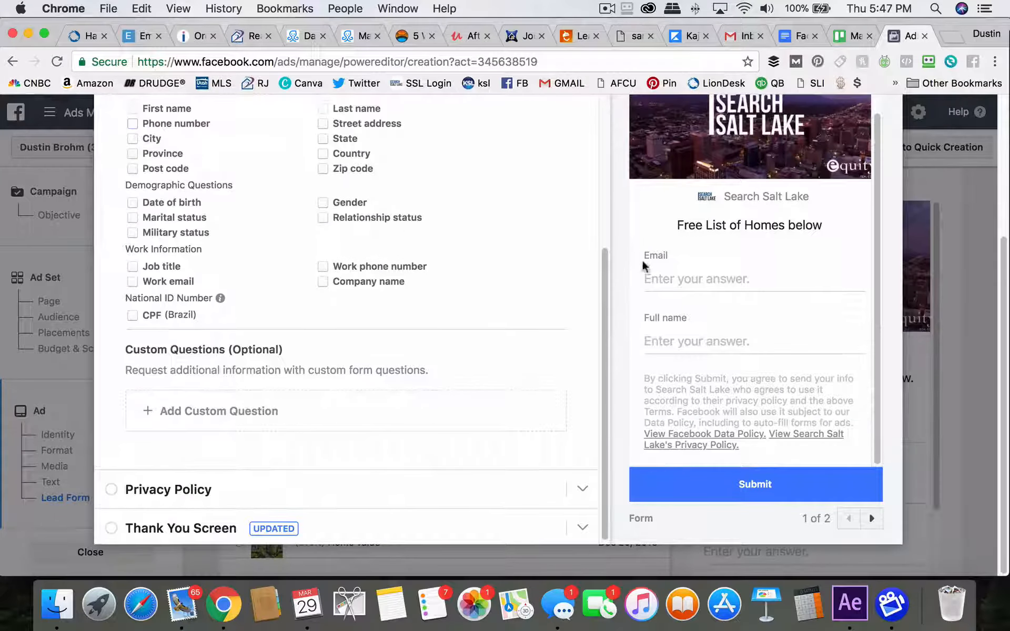
{"action": "left_click", "coordinate": [132, 124]}
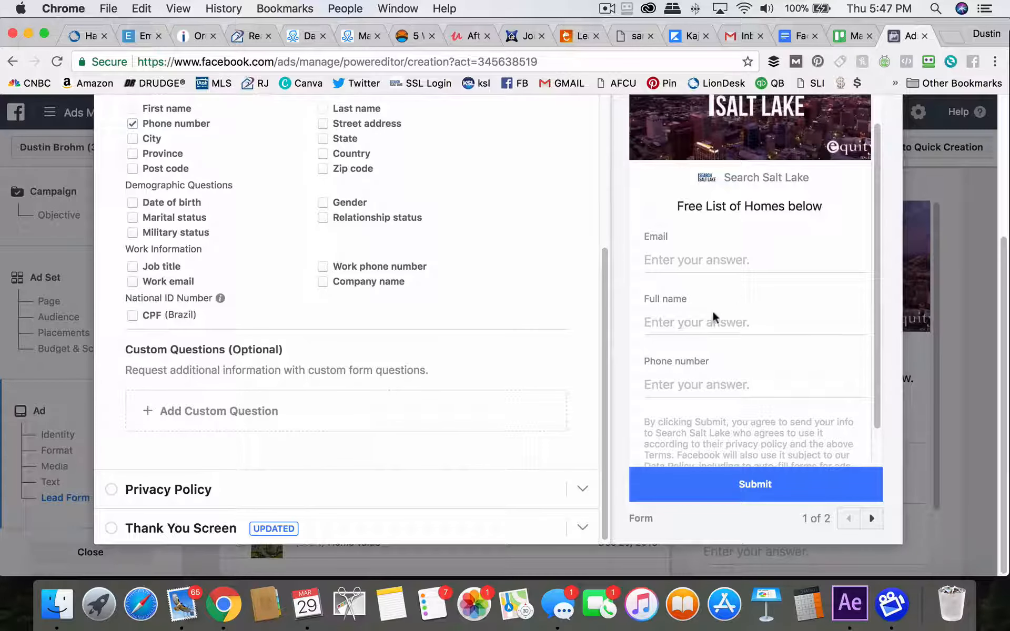
{"action": "scroll", "coordinate": [468, 275], "scroll_direction": "up", "scroll_amount": 1}
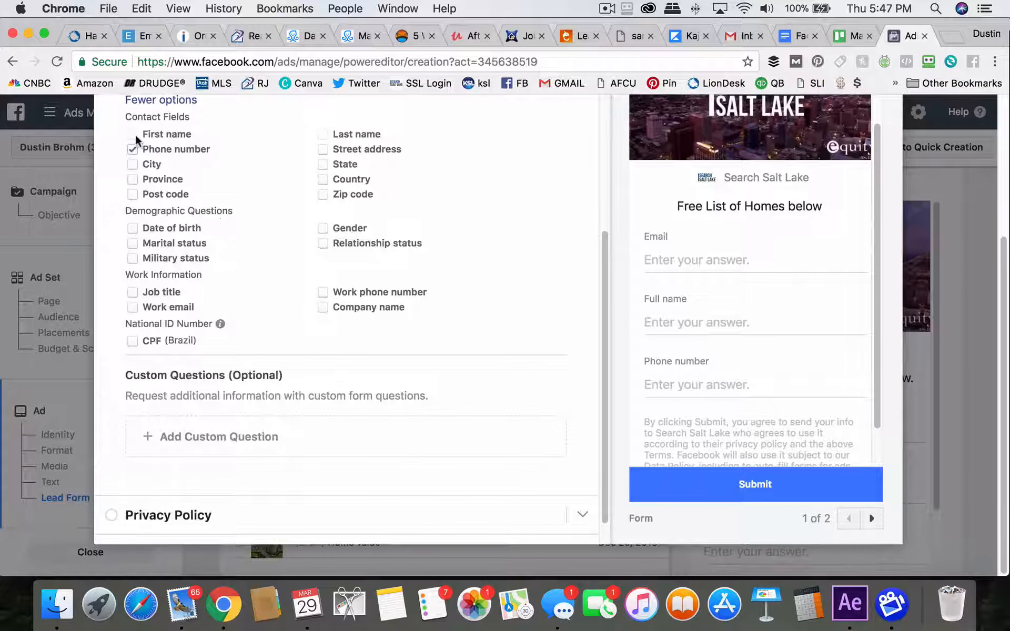
{"action": "left_click", "coordinate": [132, 149]}
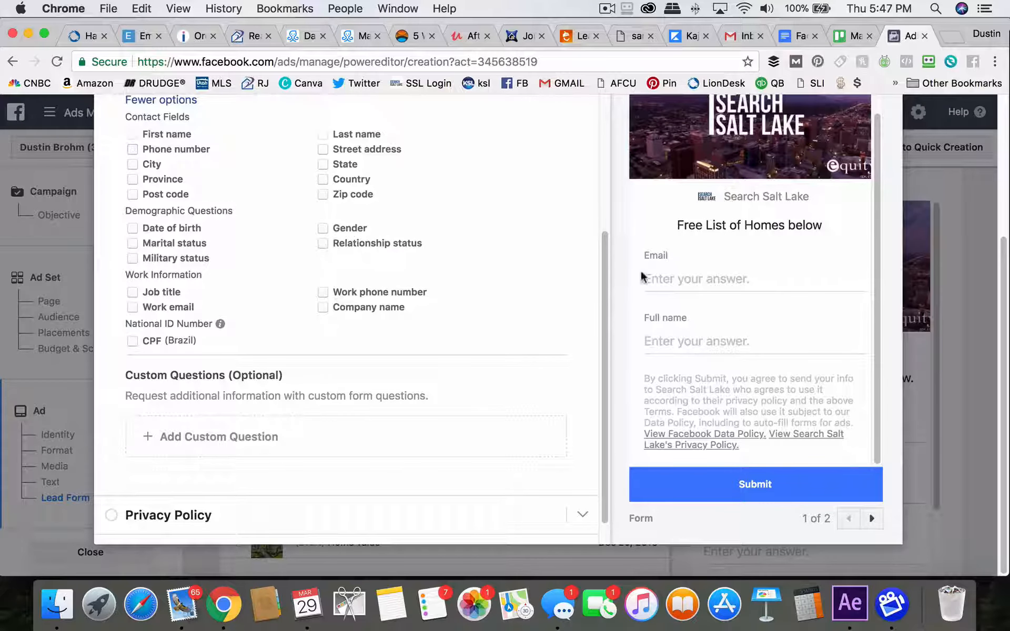
{"action": "left_click", "coordinate": [133, 150]}
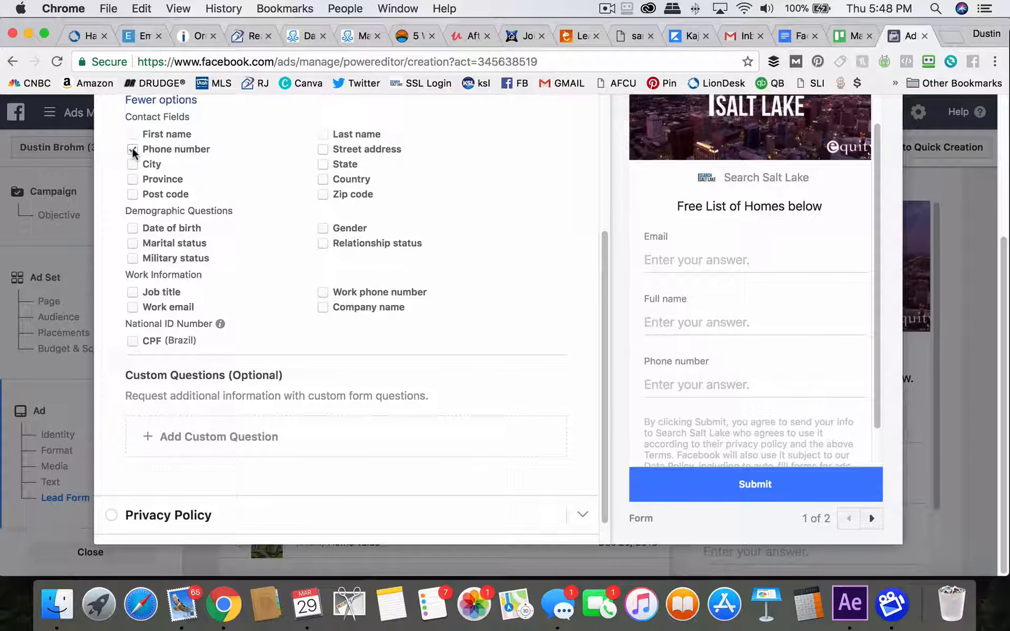
{"action": "left_click", "coordinate": [132, 150]}
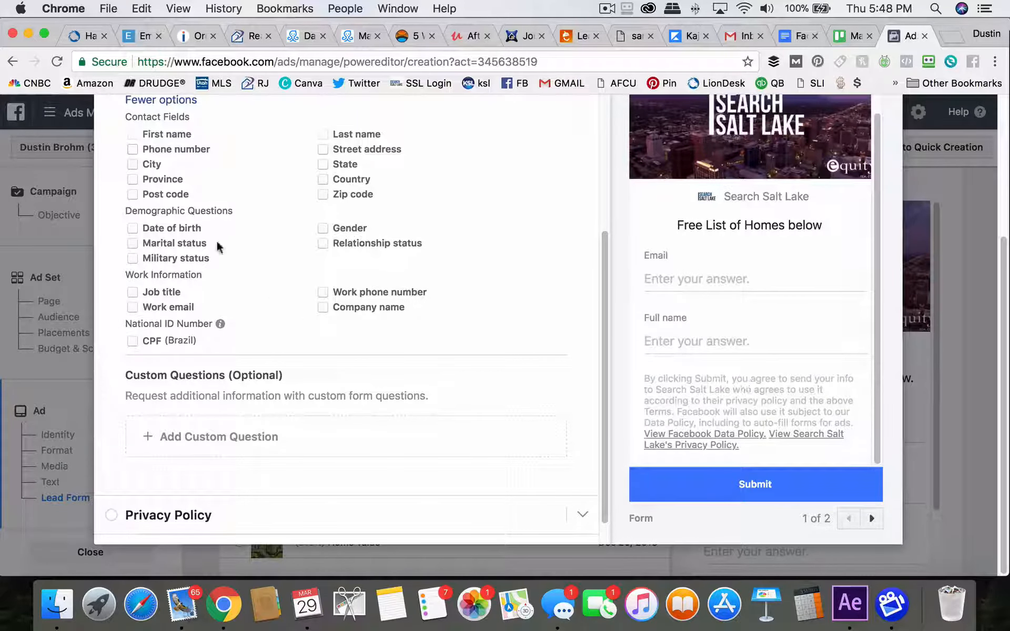
Expand the Privacy Policy section and paste the privacy policy link URL
{"action": "scroll", "coordinate": [280, 275], "scroll_direction": "down", "scroll_amount": 1}
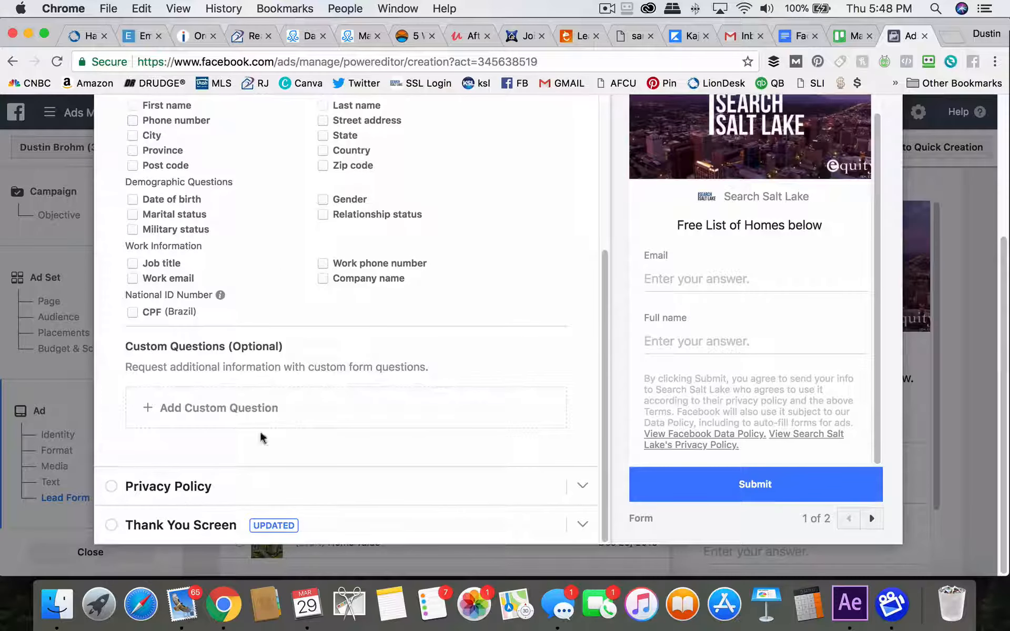
{"action": "left_click", "coordinate": [190, 488]}
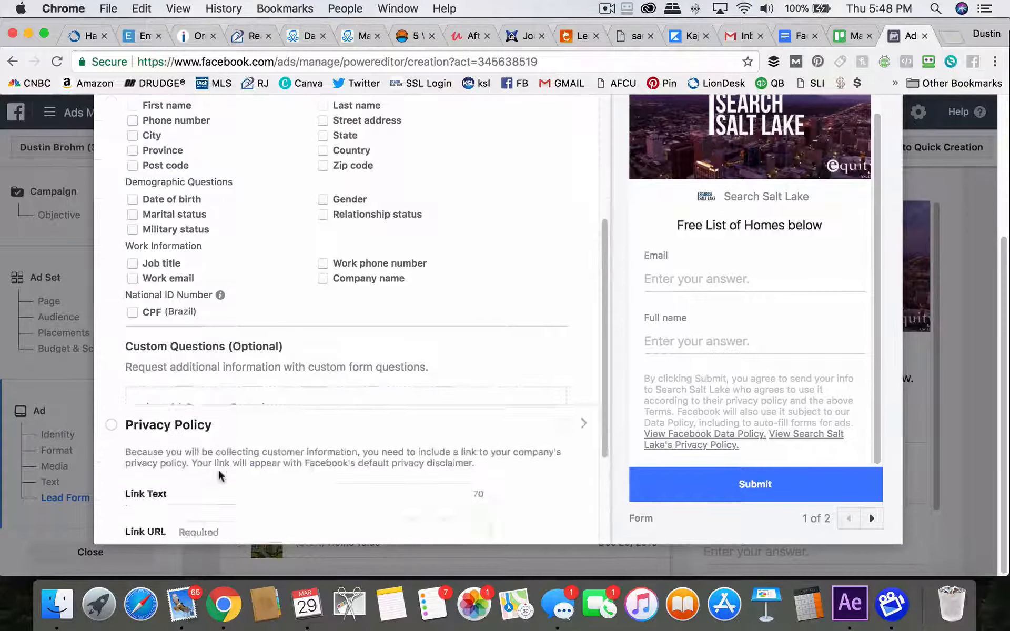
{"action": "left_click", "coordinate": [237, 286]}
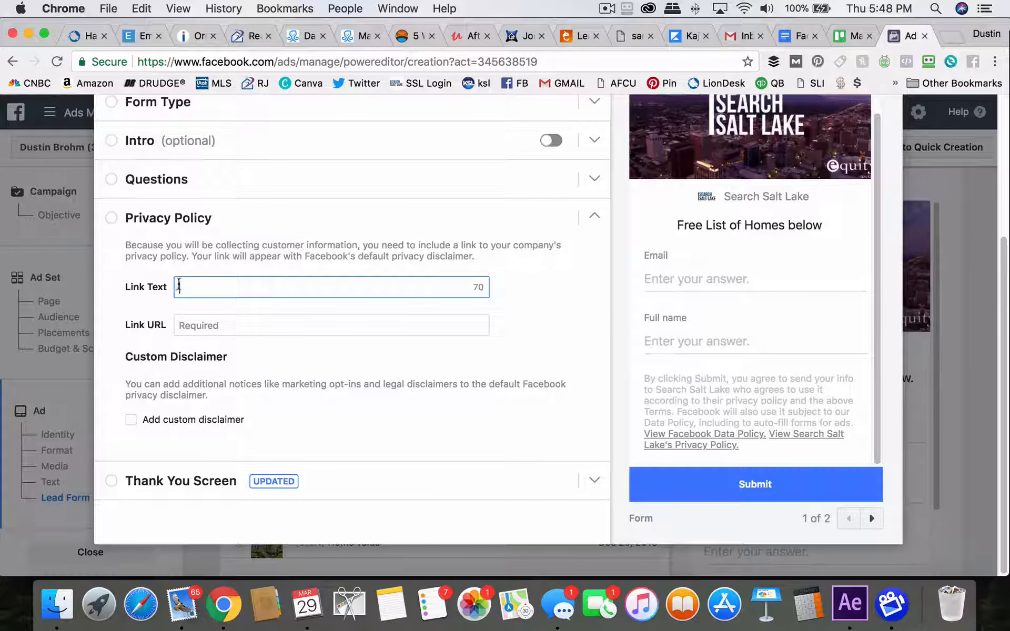
{"action": "left_click", "coordinate": [206, 326]}
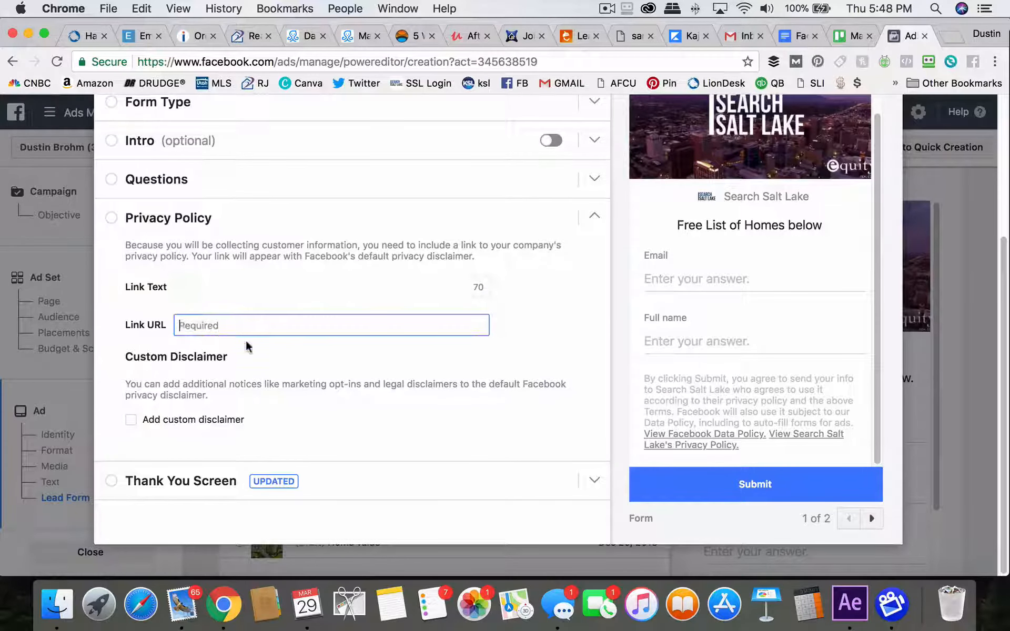
{"action": "type", "text": "https://massiveagentpodcast.com/why-be-excited-about-coming-real-estate-crash"}
Set the privacy policy link text to Search Salt Lake Privacy policy and copy the link URL
{"action": "left_click", "coordinate": [261, 293]}
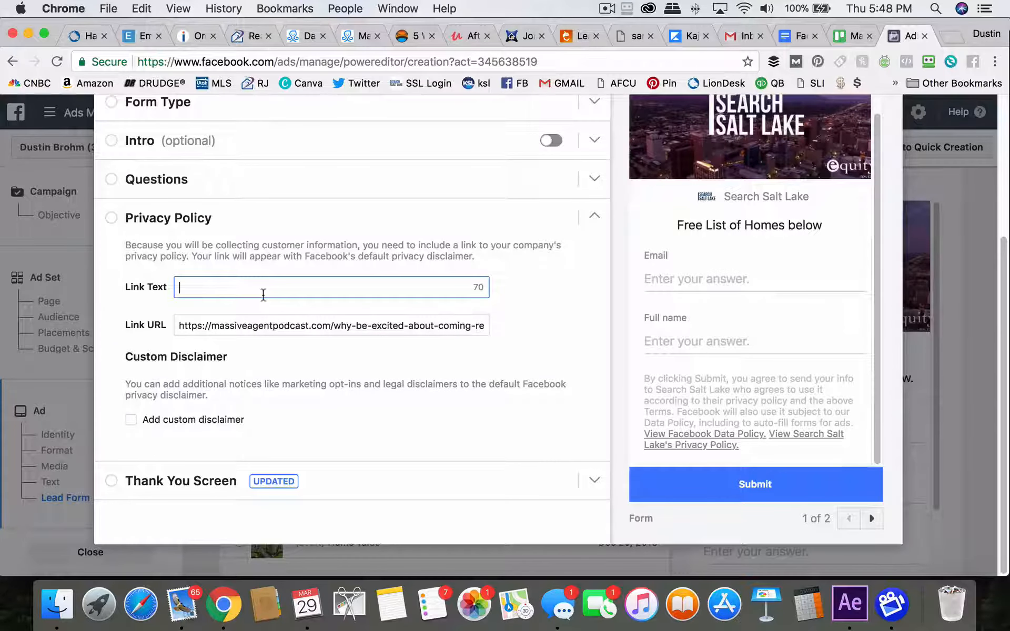
{"action": "type", "text": "Search Salt"}
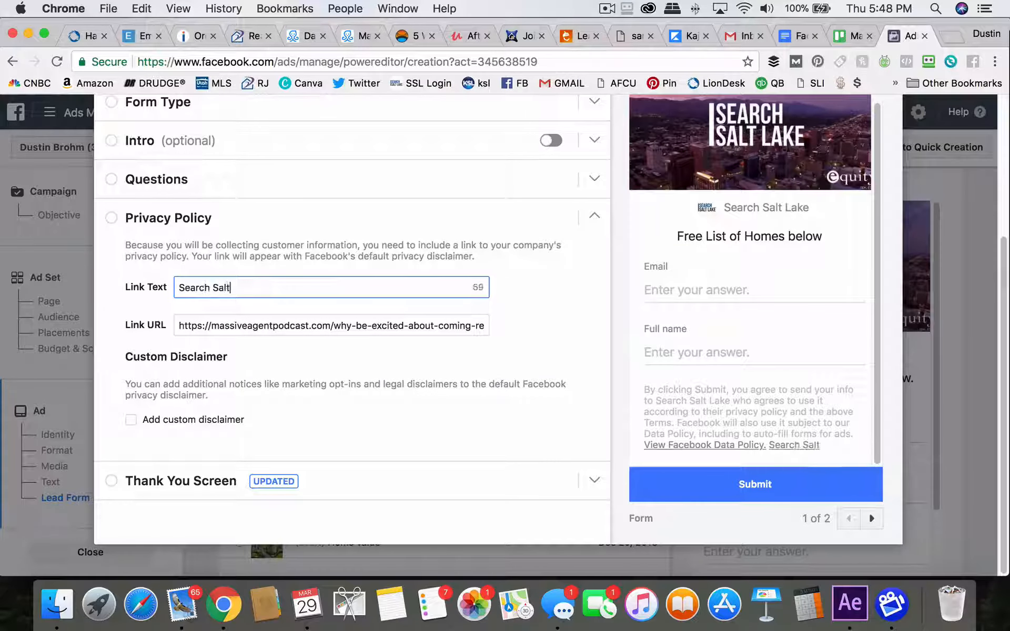
{"action": "type", "text": " Lake Pr"}
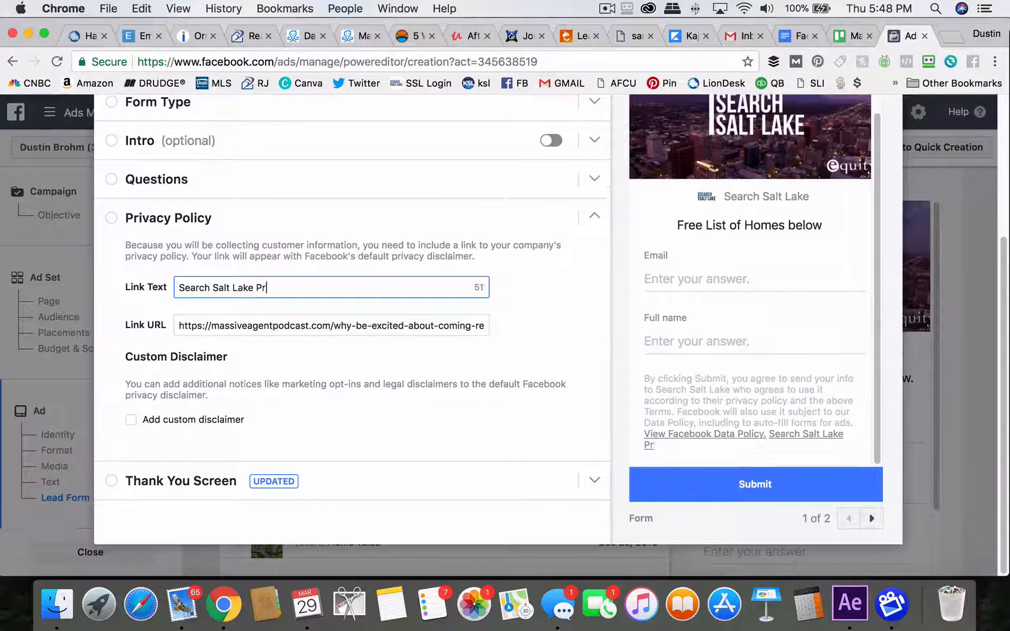
{"action": "type", "text": "ivacy pilo"}
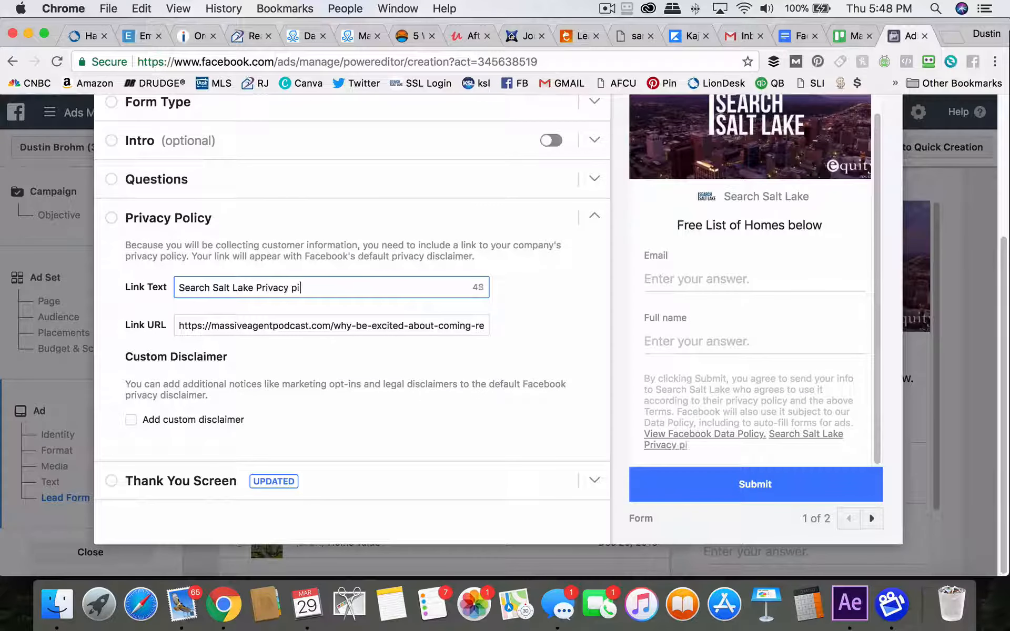
{"action": "key", "text": "BackSpace"}
{"action": "key", "text": "BackSpace"}
{"action": "key", "text": "BackSpace"}
{"action": "type", "text": "olicy"}
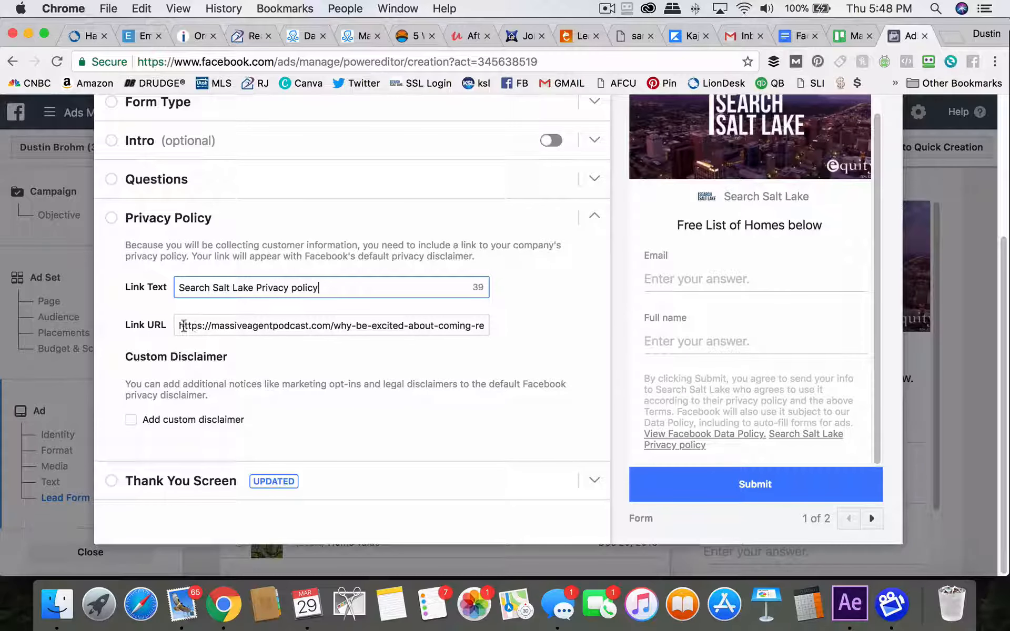
{"action": "left_click_drag", "start_coordinate": [179, 326], "coordinate": [499, 329]}
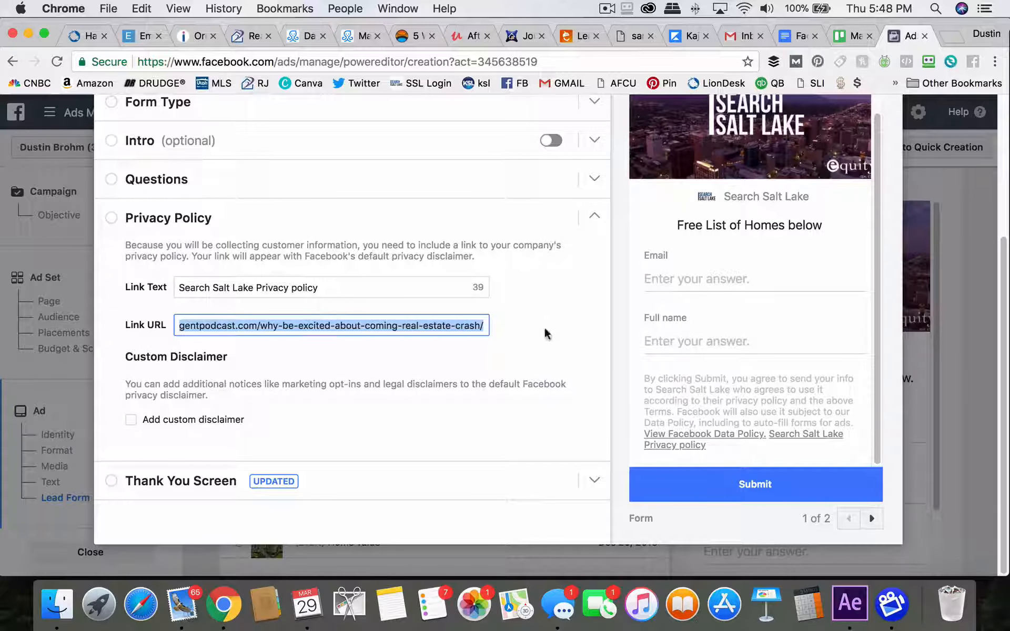
{"action": "left_click", "coordinate": [549, 342]}
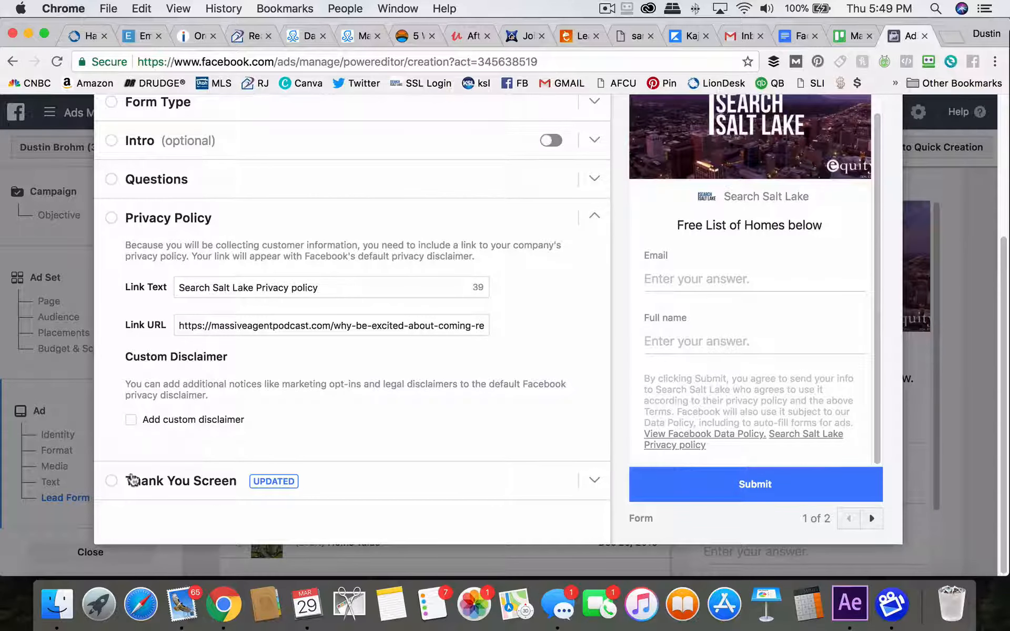
Expand the Thank You Screen section and set its description to Thanks
{"action": "left_click", "coordinate": [140, 480]}
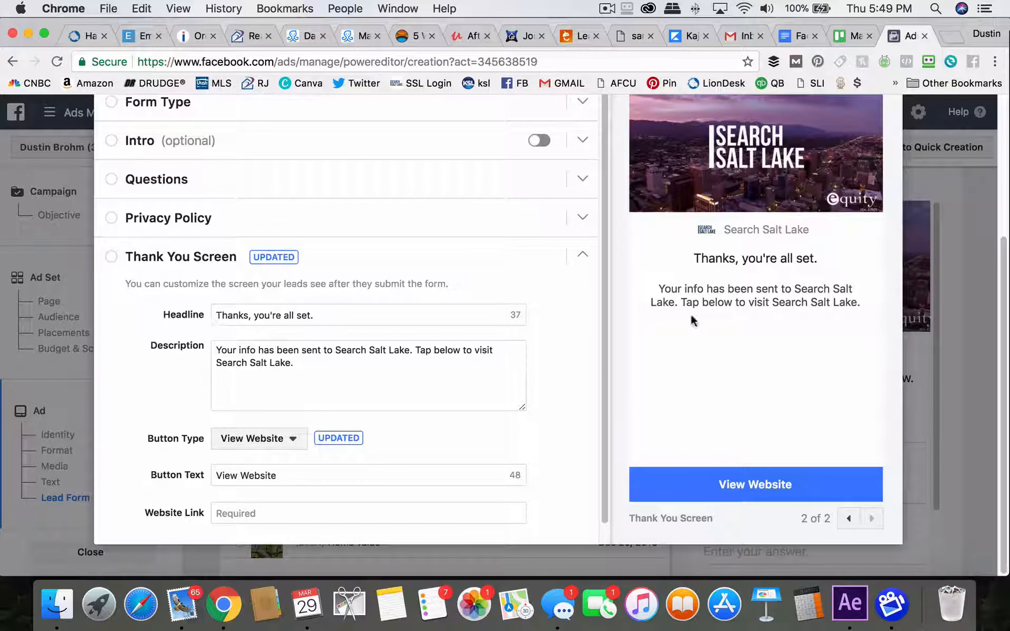
{"action": "left_click_drag", "start_coordinate": [315, 360], "coordinate": [189, 349]}
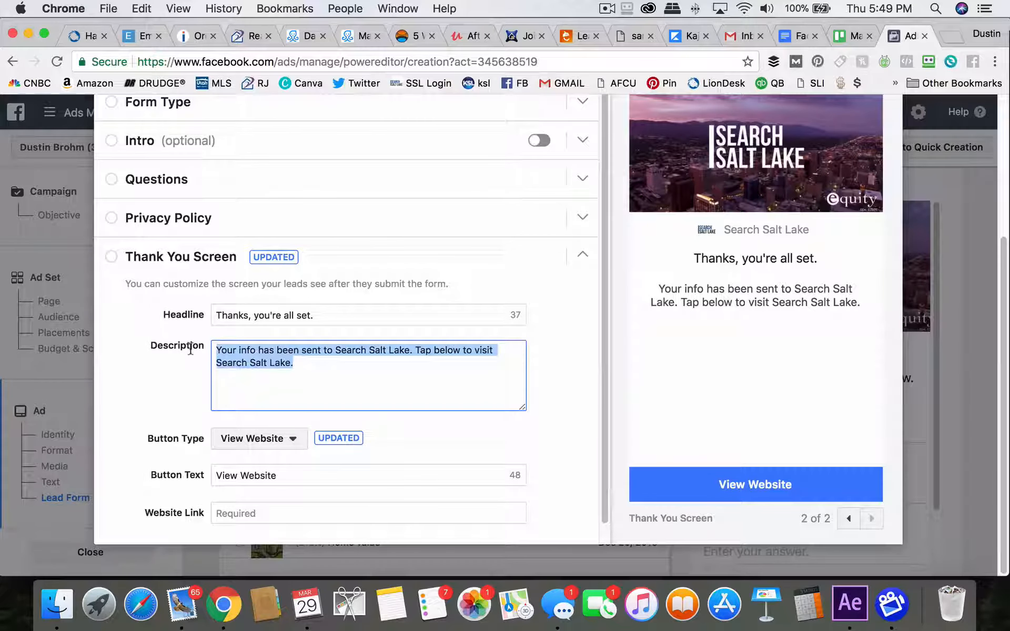
{"action": "type", "text": "Tal"}
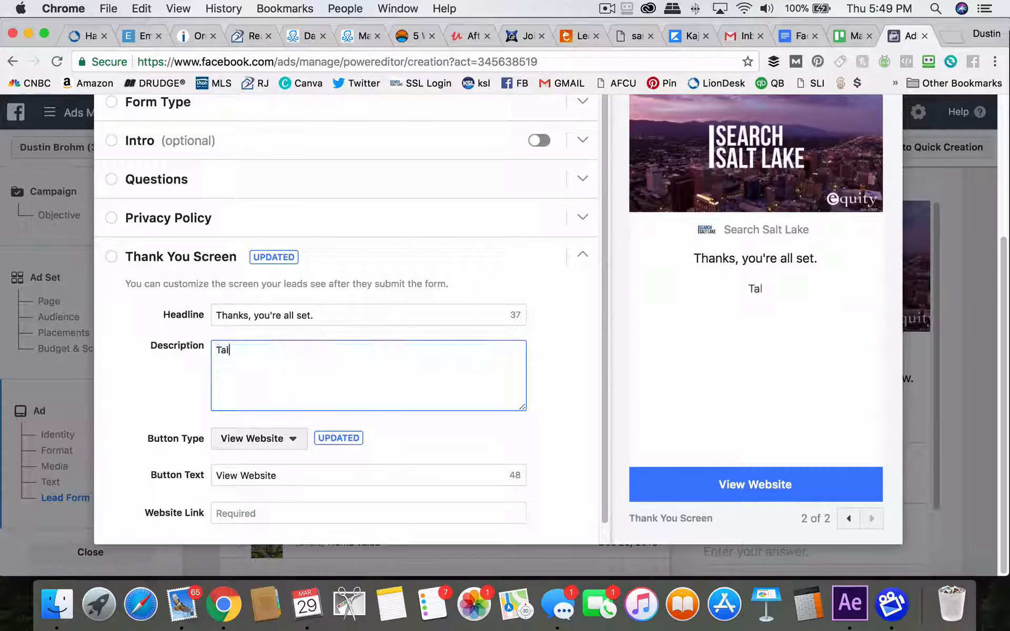
{"action": "type", "text": "k to you soon!"}
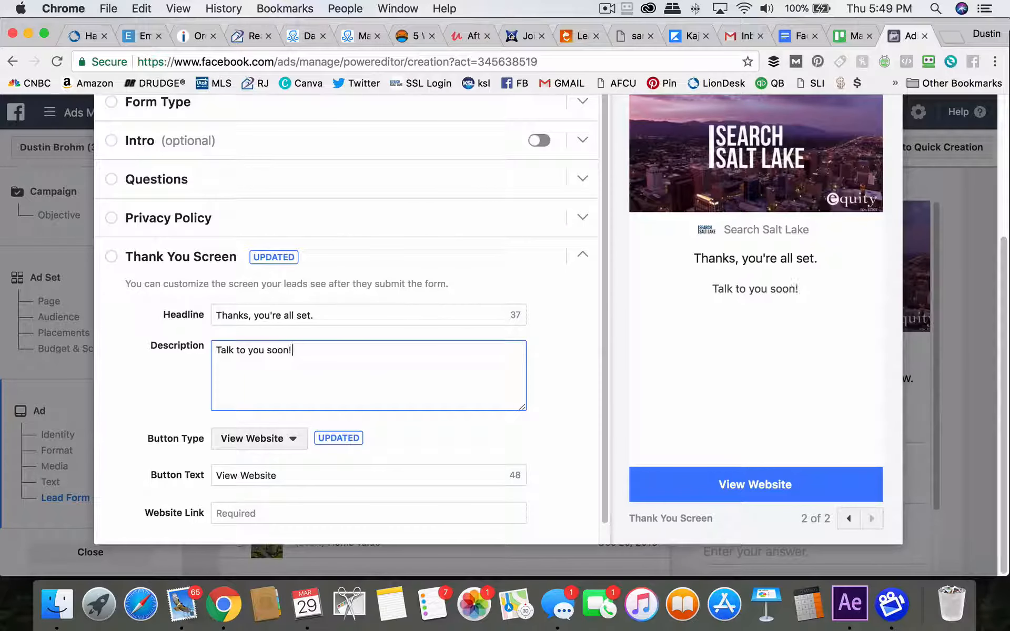
{"action": "scroll", "coordinate": [266, 348], "scroll_direction": "down", "scroll_amount": 1}
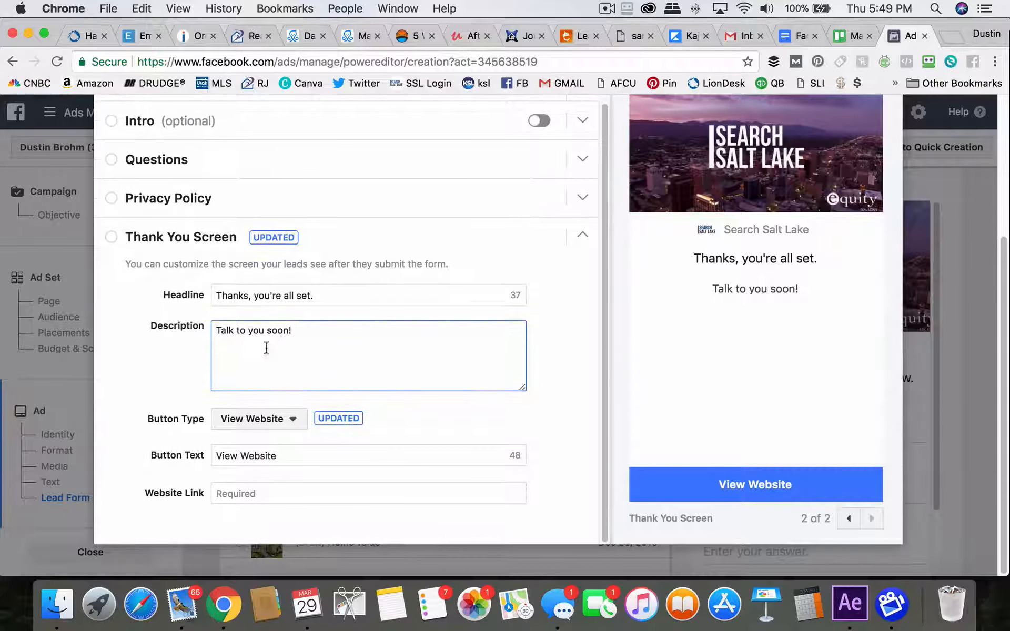
{"action": "triple_click", "coordinate": [299, 335]}
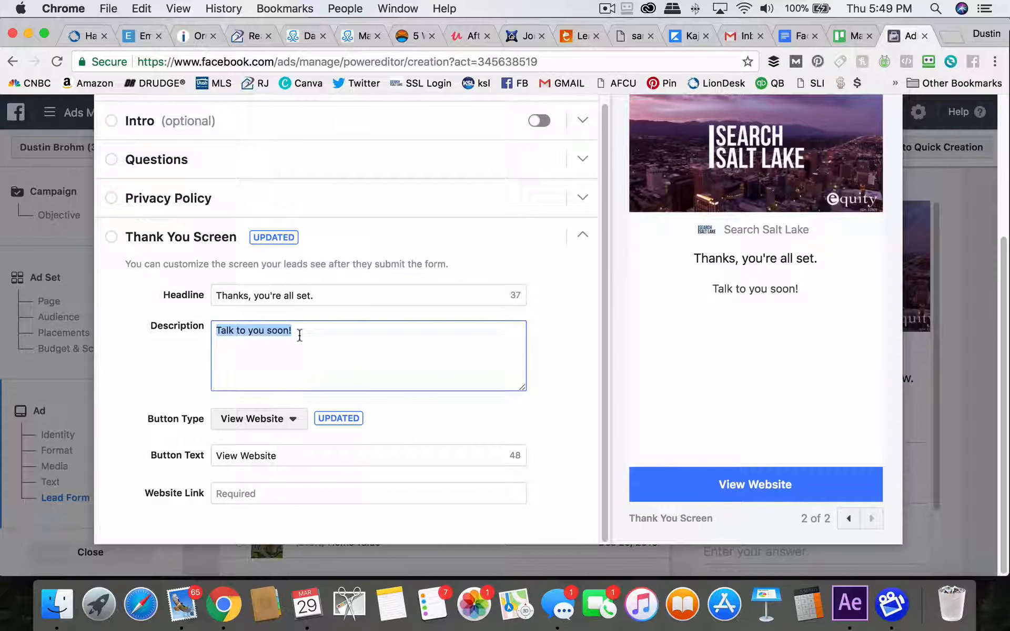
{"action": "type", "text": "You"}
{"action": "key", "text": "BackSpace"}
{"action": "key", "text": "BackSpace"}
{"action": "key", "text": "BackSpace"}
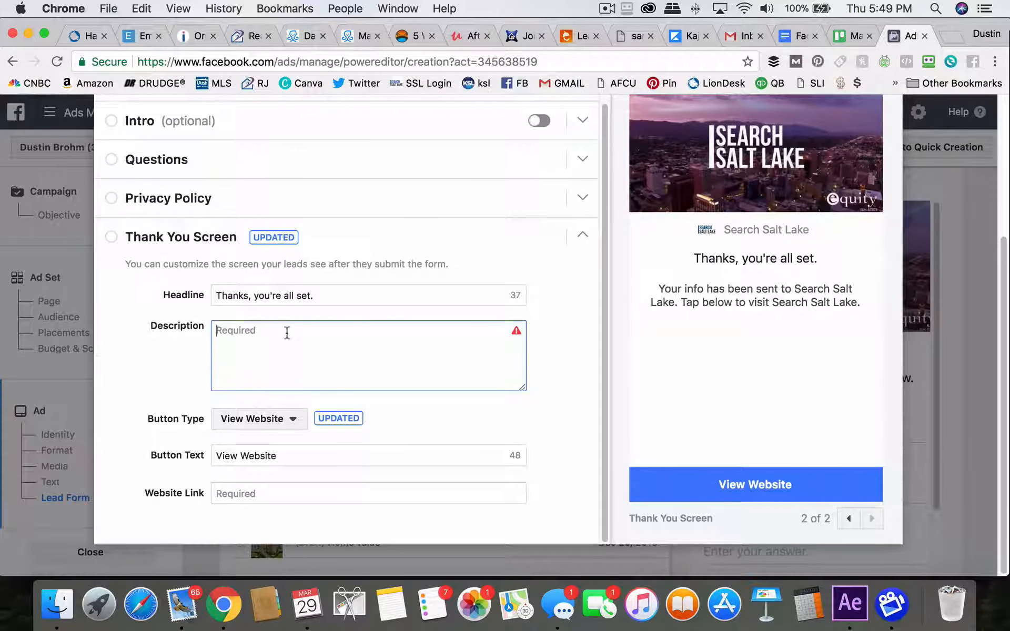
{"action": "type", "text": "Thanks"}
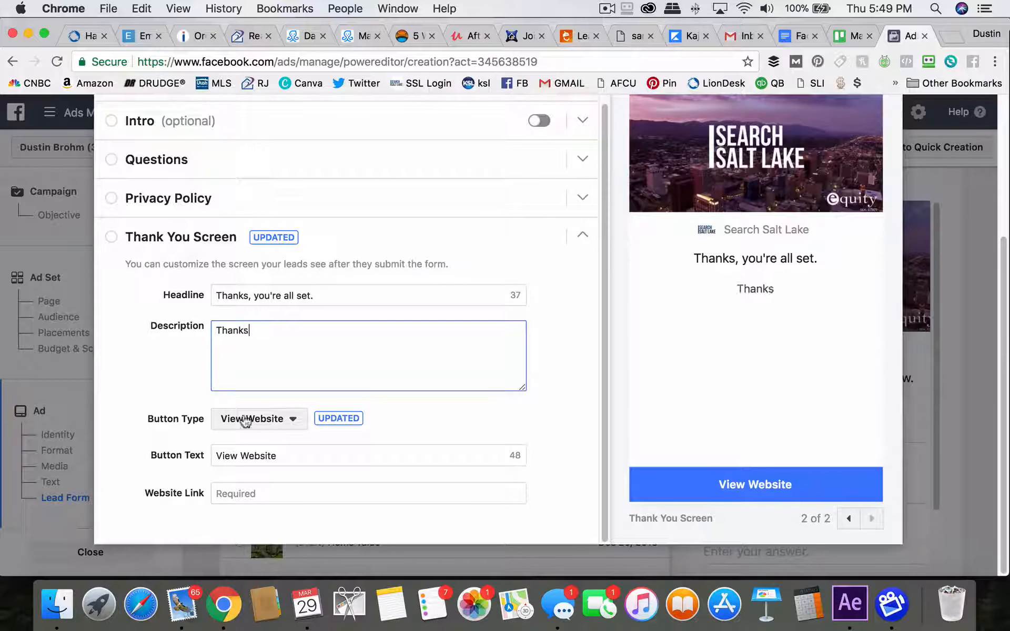
Paste the copied URL as the website link and set the button text to Get Home Value
{"action": "left_click", "coordinate": [263, 495]}
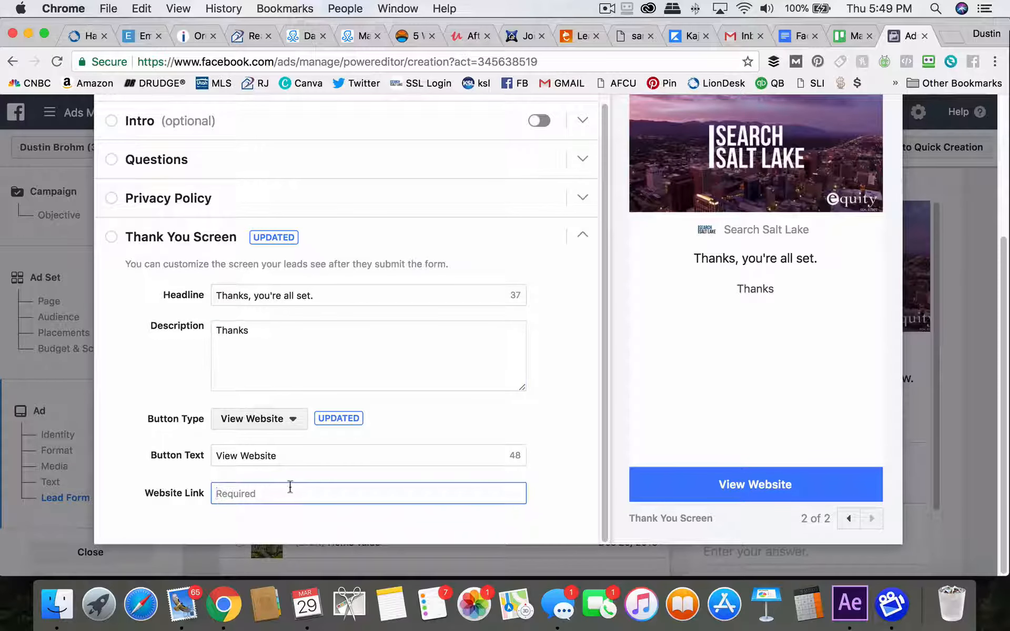
{"action": "key", "text": "super+v"}
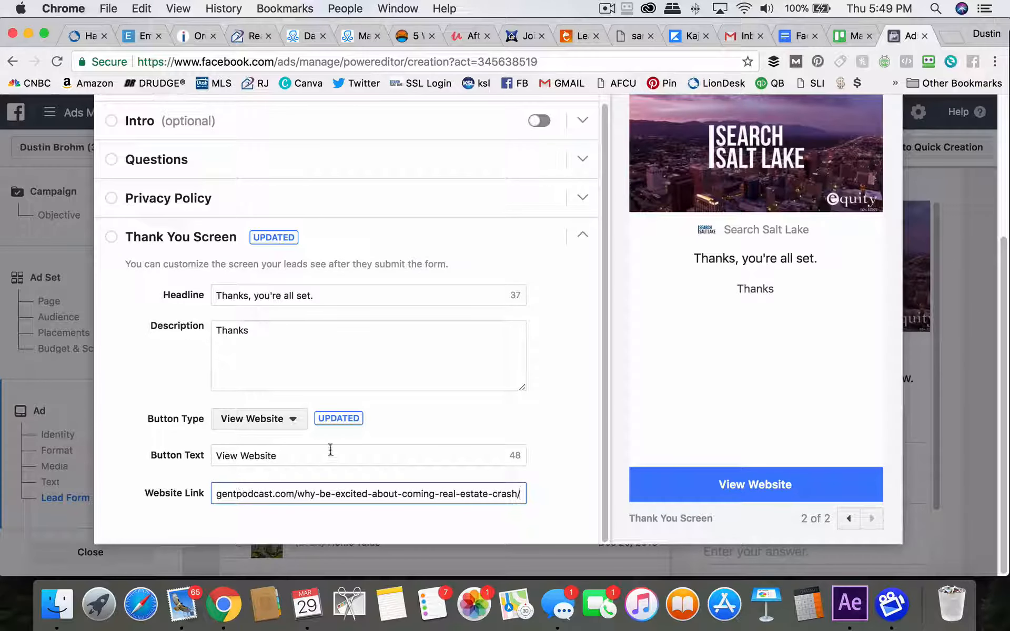
{"action": "triple_click", "coordinate": [309, 456]}
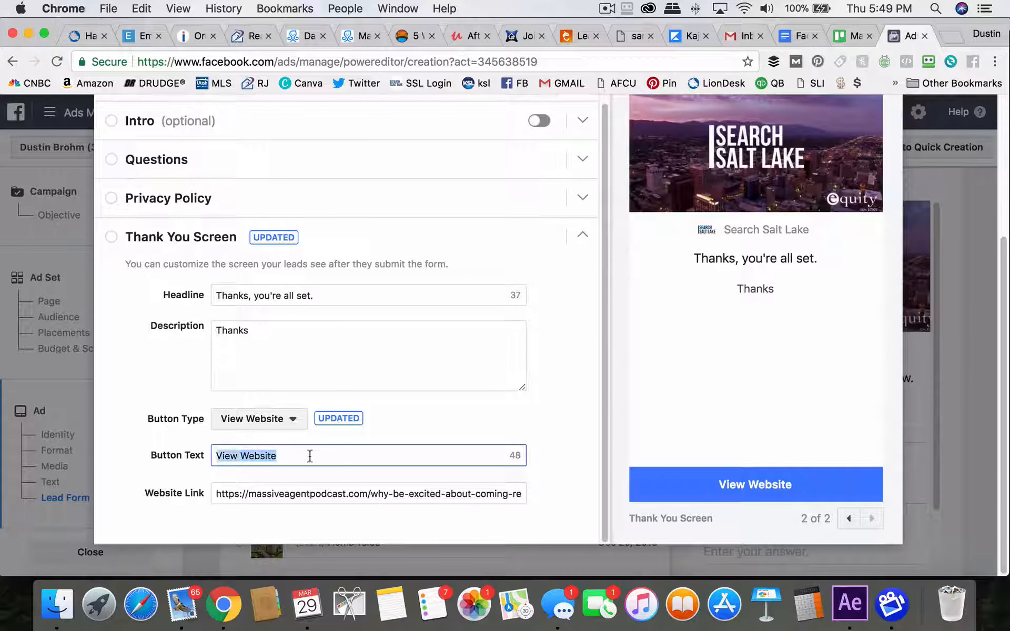
{"action": "type", "text": "Get List of H"}
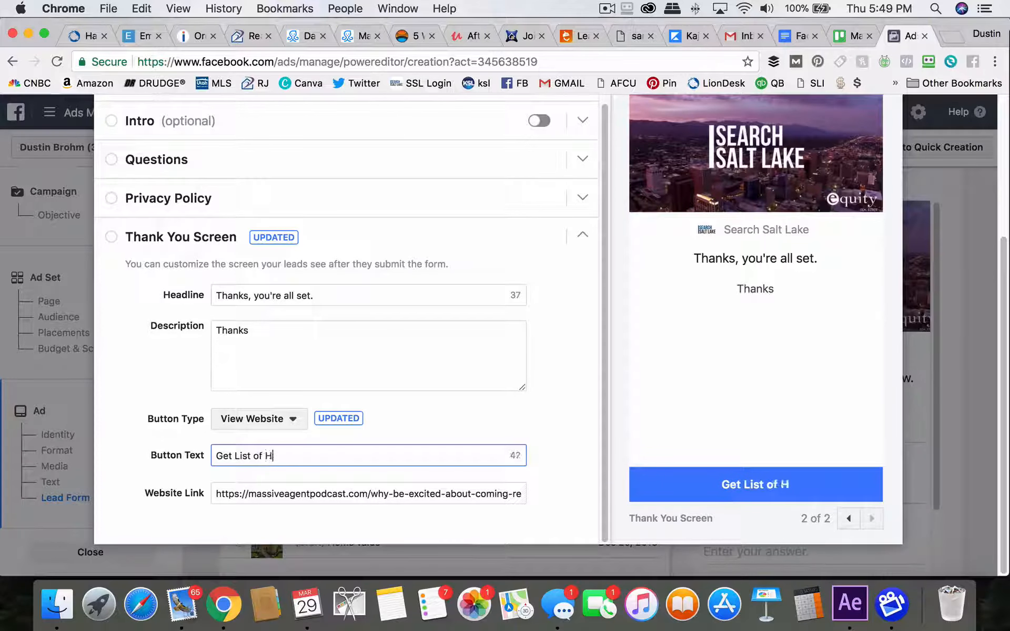
{"action": "type", "text": "omes NOW"}
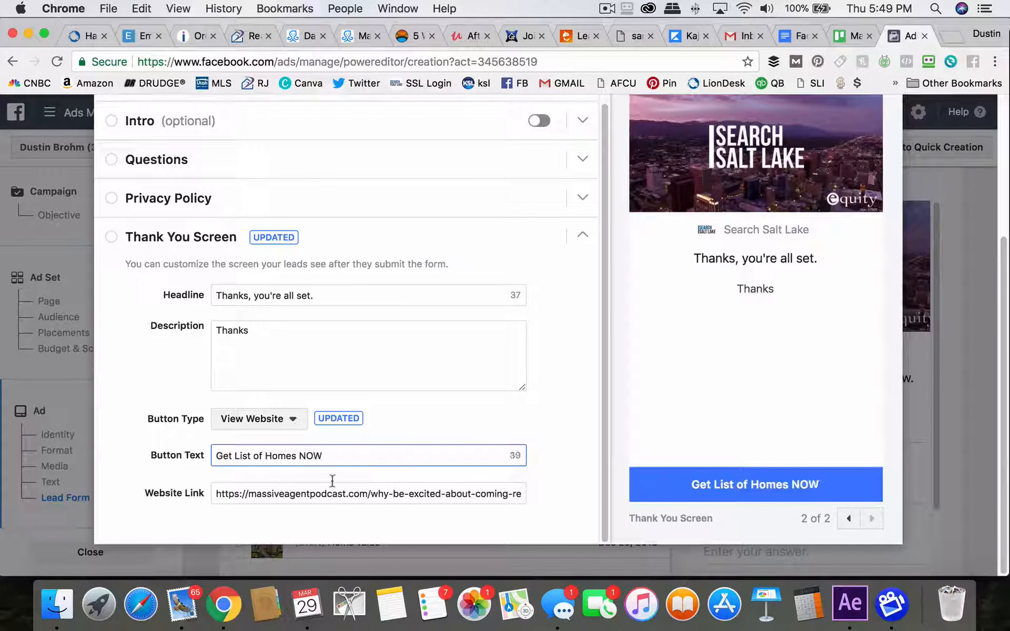
{"action": "triple_click", "coordinate": [344, 456]}
{"action": "type", "text": "Home "}
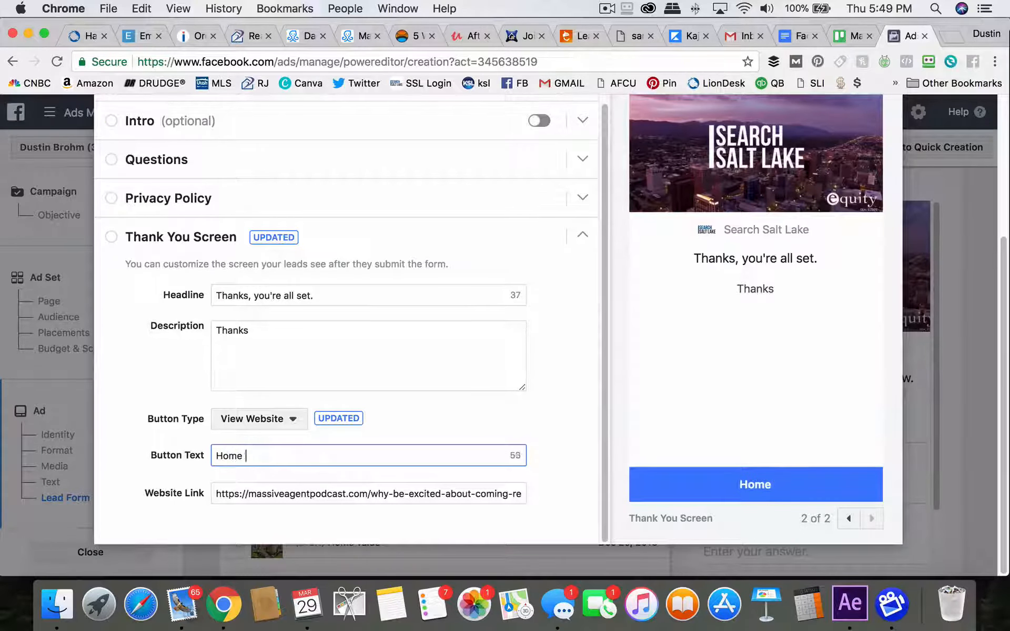
{"action": "type", "text": "Value"}
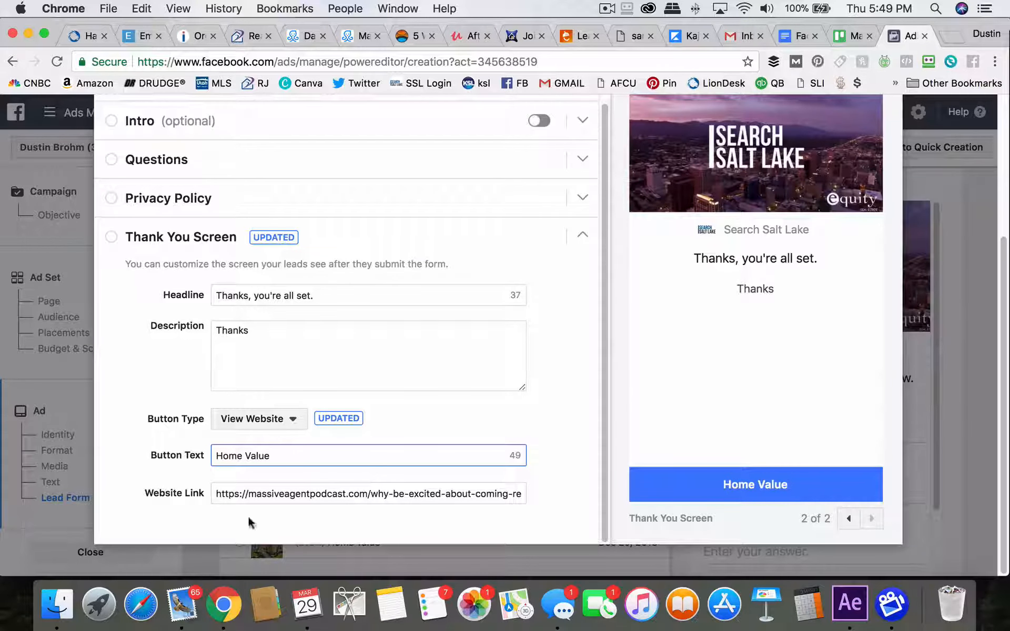
{"action": "left_click", "coordinate": [216, 456]}
{"action": "type", "text": "Get"}
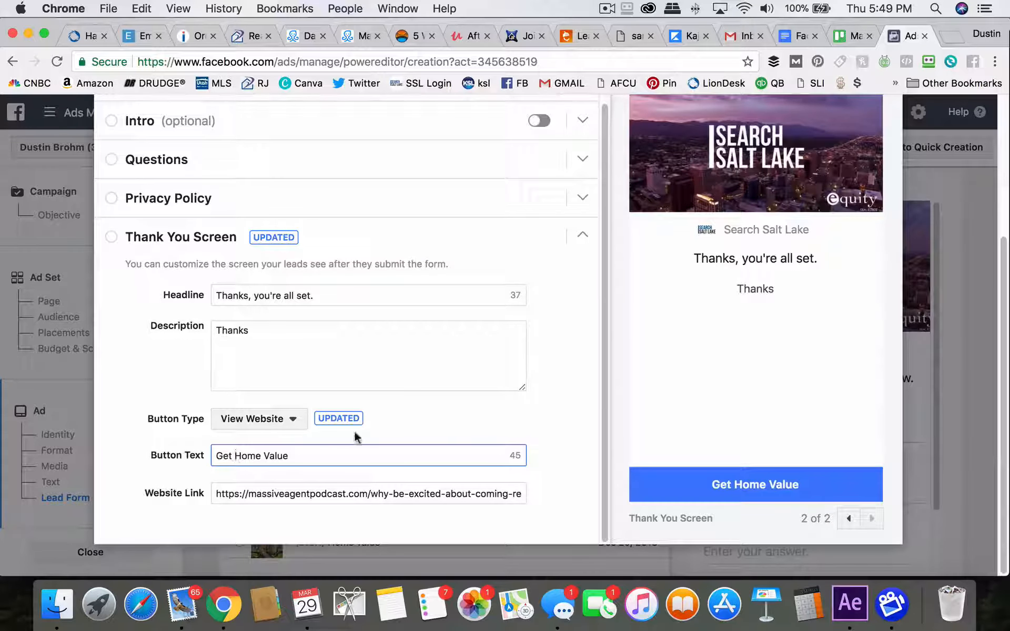
Check the full website link and scroll through the thank-you screen settings
{"action": "left_click_drag", "start_coordinate": [215, 494], "coordinate": [550, 516]}
{"action": "left_click", "coordinate": [453, 503]}
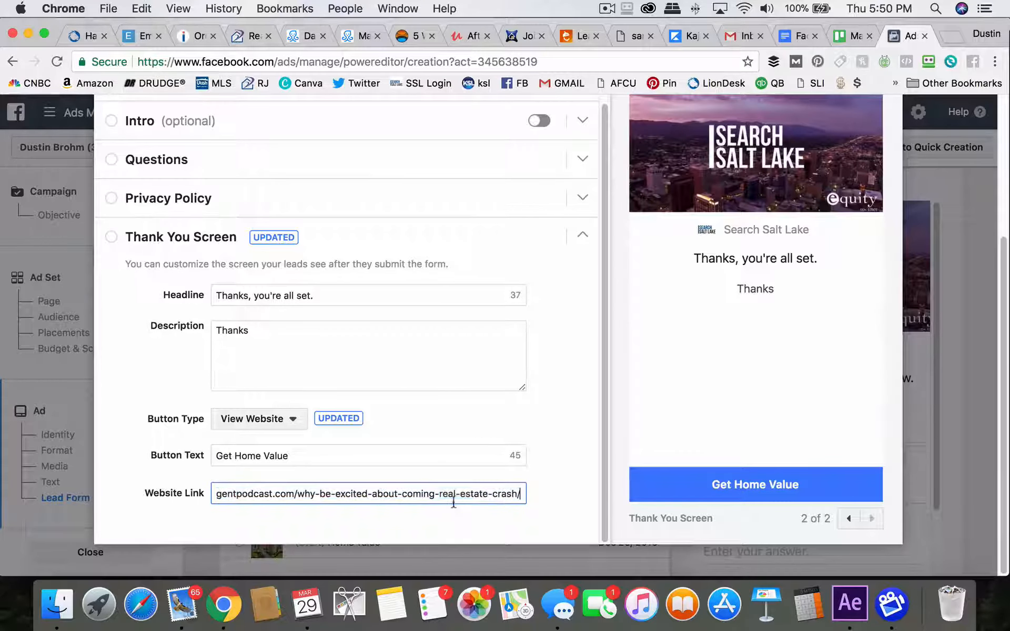
{"action": "triple_click", "coordinate": [503, 494]}
{"action": "left_click", "coordinate": [553, 468]}
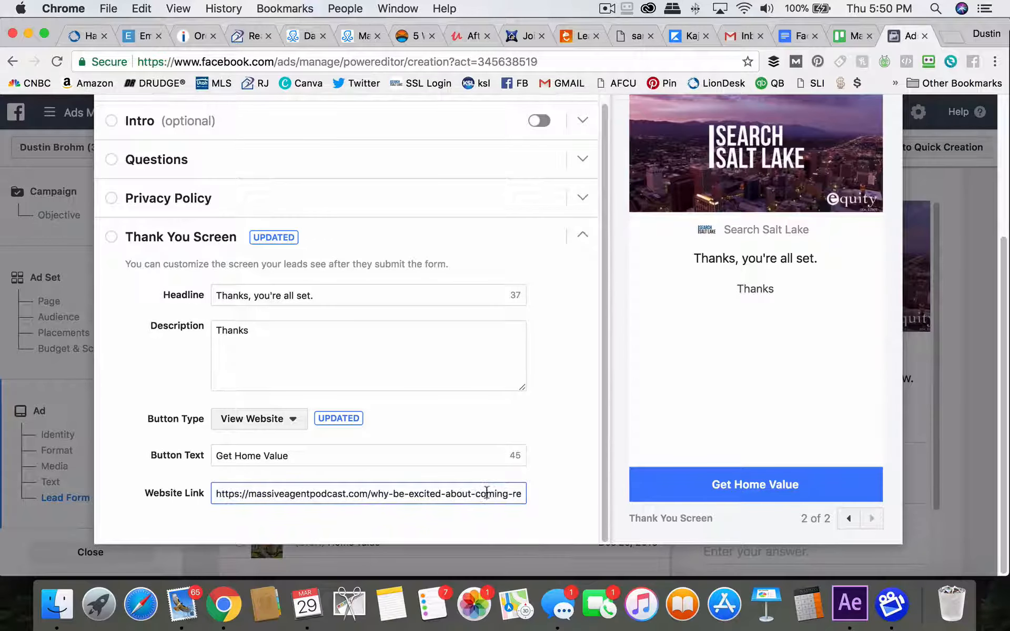
{"action": "triple_click", "coordinate": [487, 493]}
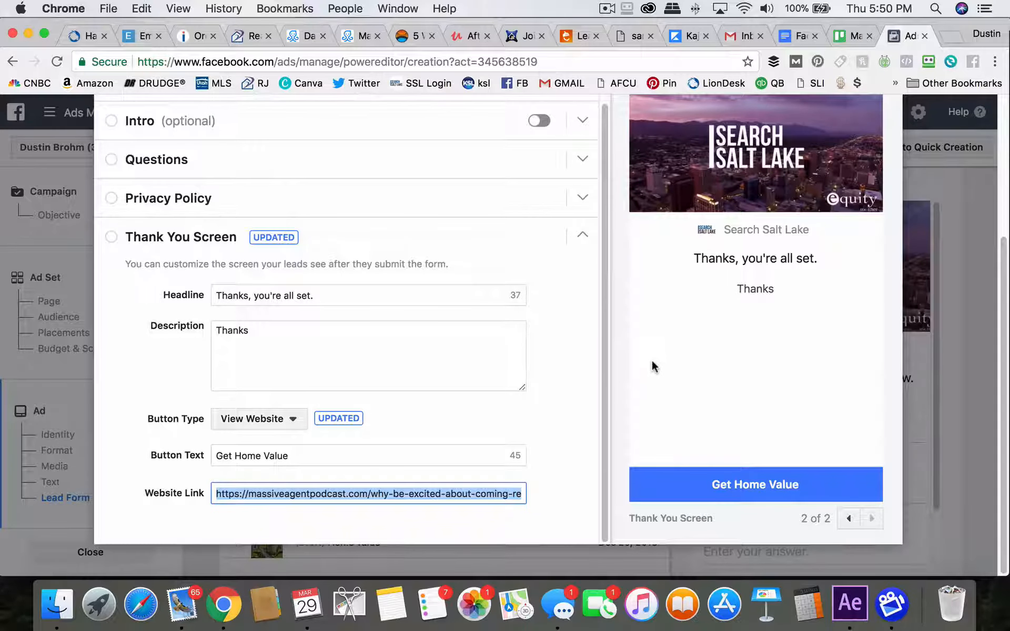
{"action": "scroll", "coordinate": [556, 410], "scroll_direction": "up", "scroll_amount": 4}
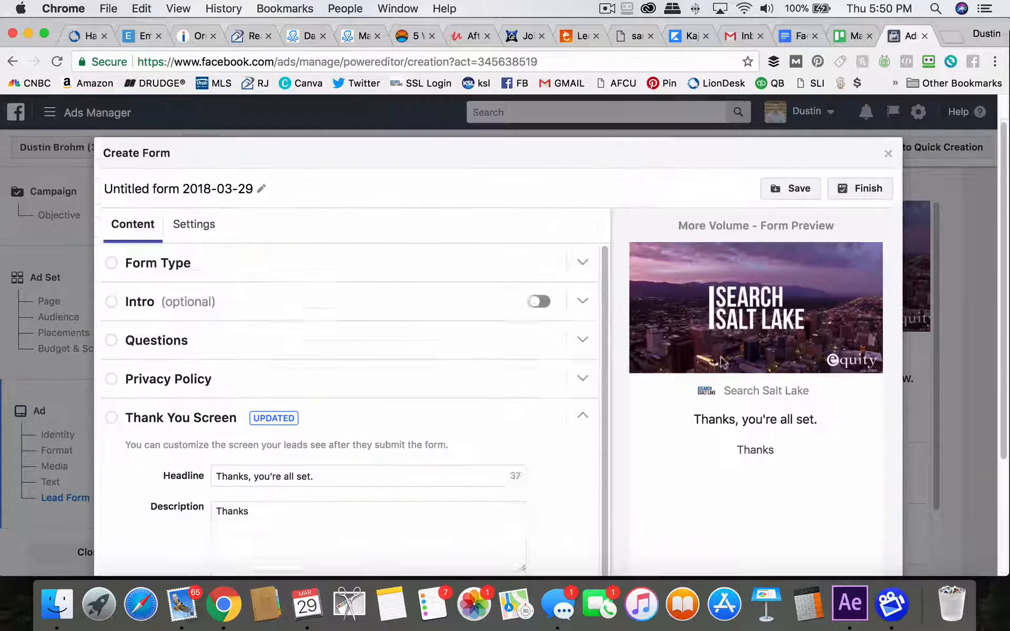
{"action": "scroll", "coordinate": [726, 379], "scroll_direction": "down", "scroll_amount": 4}
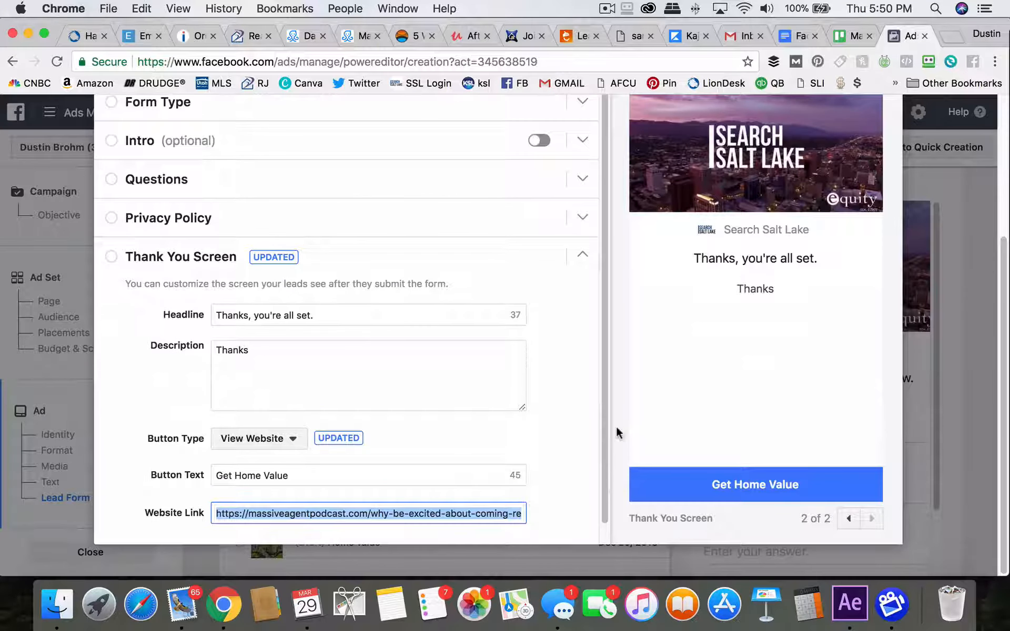
{"action": "scroll", "coordinate": [611, 473], "scroll_direction": "up", "scroll_amount": 2}
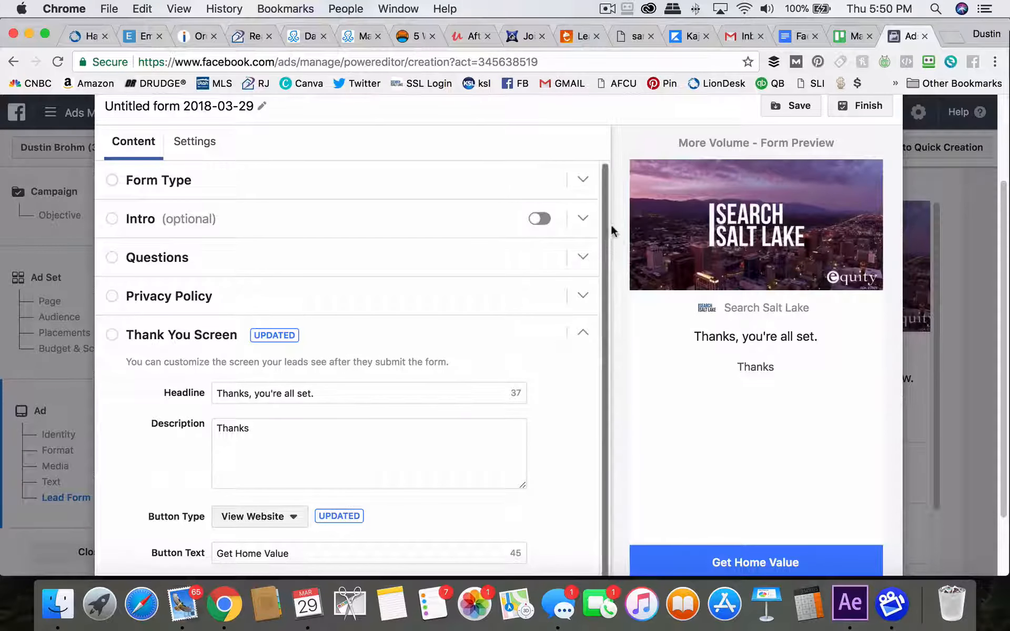
{"action": "scroll", "coordinate": [619, 219], "scroll_direction": "up", "scroll_amount": 1}
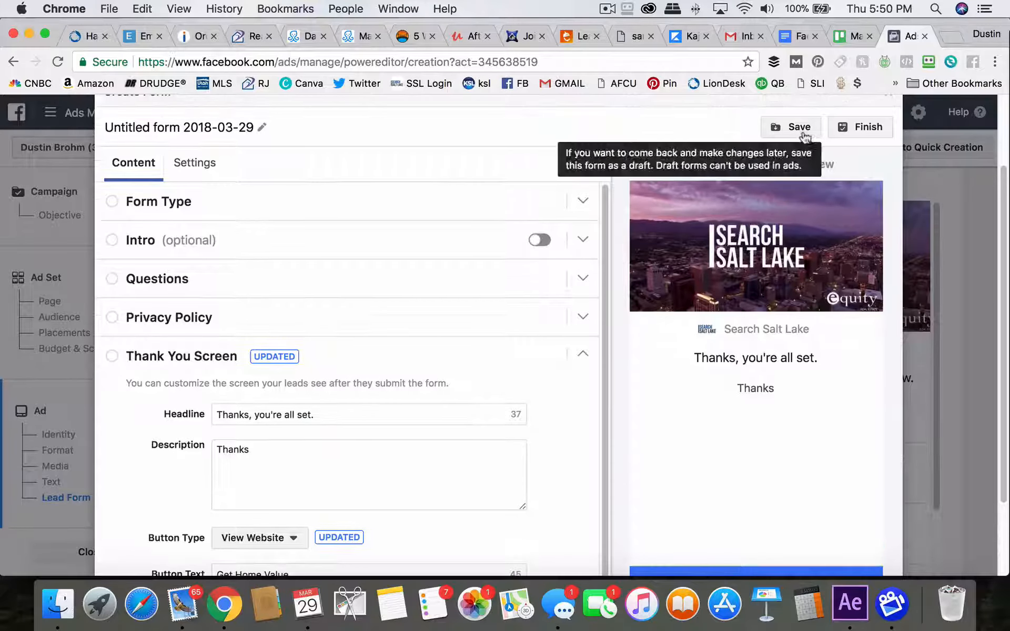
{"action": "scroll", "coordinate": [539, 289], "scroll_direction": "up", "scroll_amount": 1}
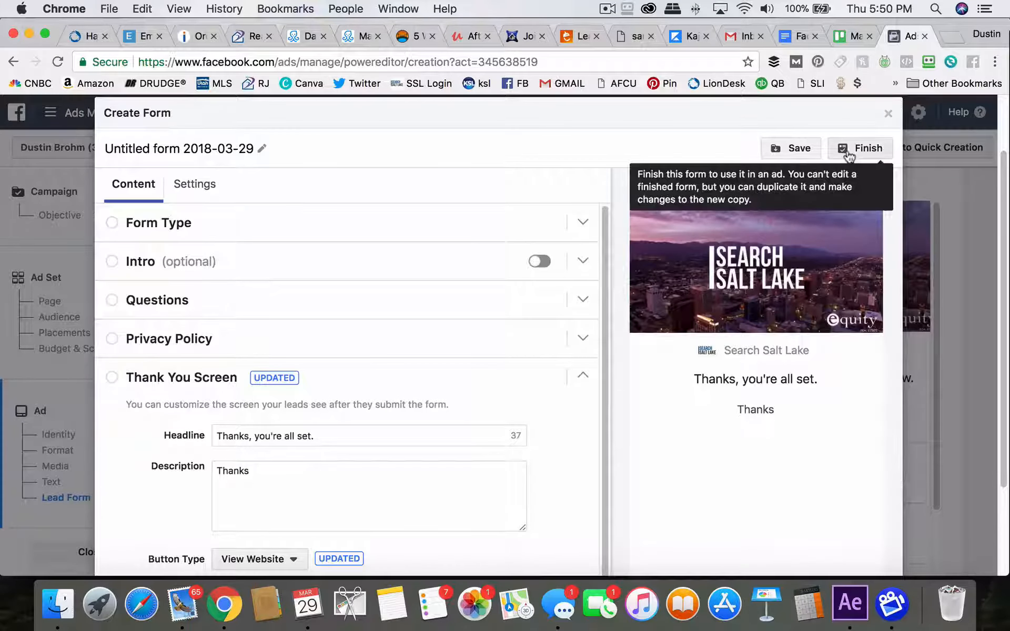
Try to finish the form
{"action": "left_click", "coordinate": [847, 152]}
{"action": "scroll", "coordinate": [156, 341], "scroll_direction": "down", "scroll_amount": 1}
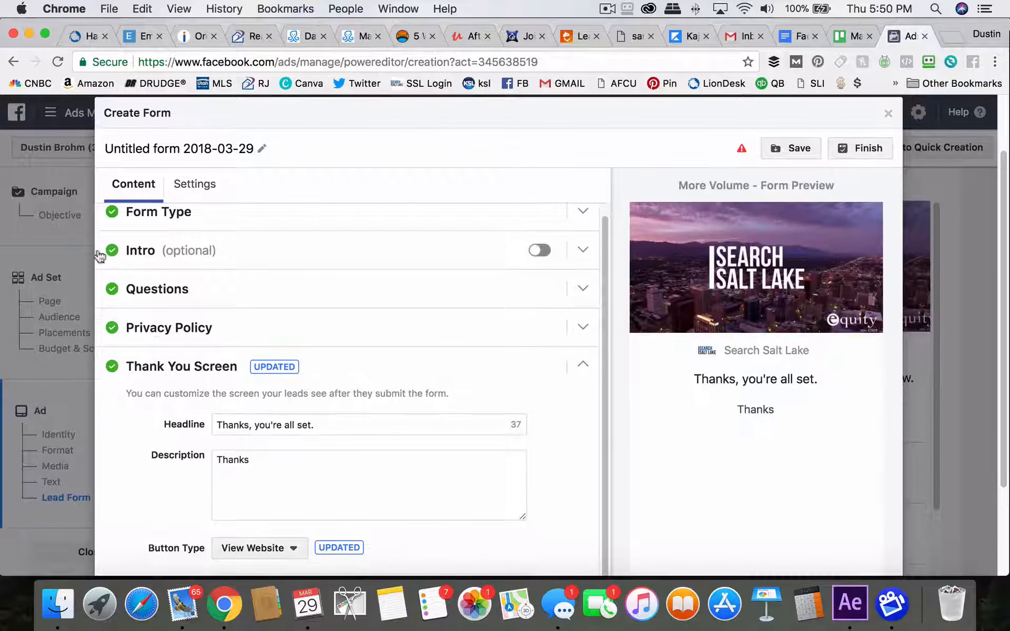
{"action": "scroll", "coordinate": [554, 241], "scroll_direction": "up", "scroll_amount": 3}
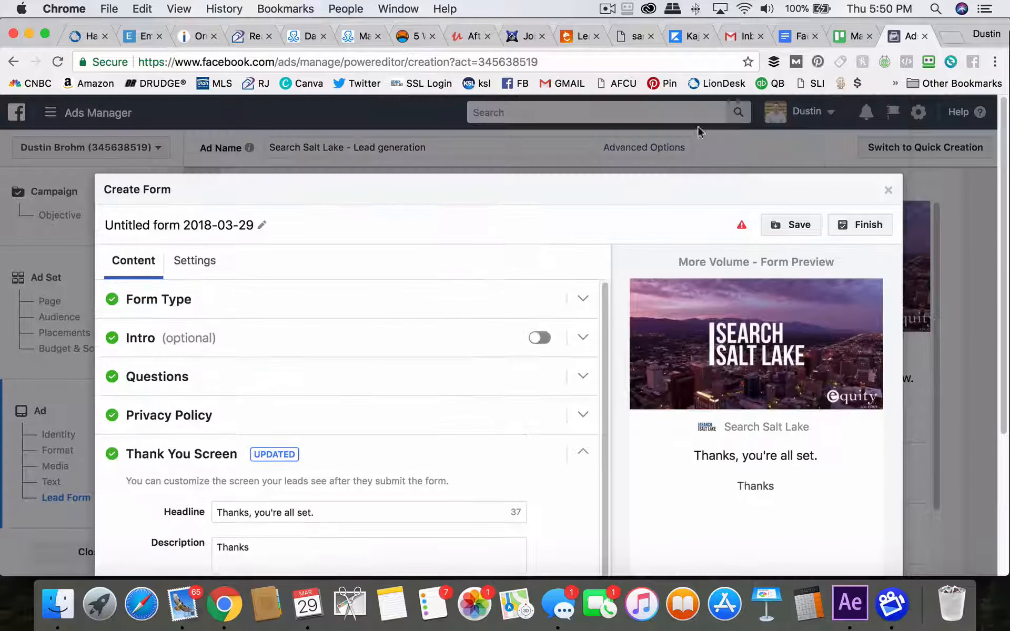
Rename the form as TEST and finish it
{"action": "mouse_move", "coordinate": [740, 232]}
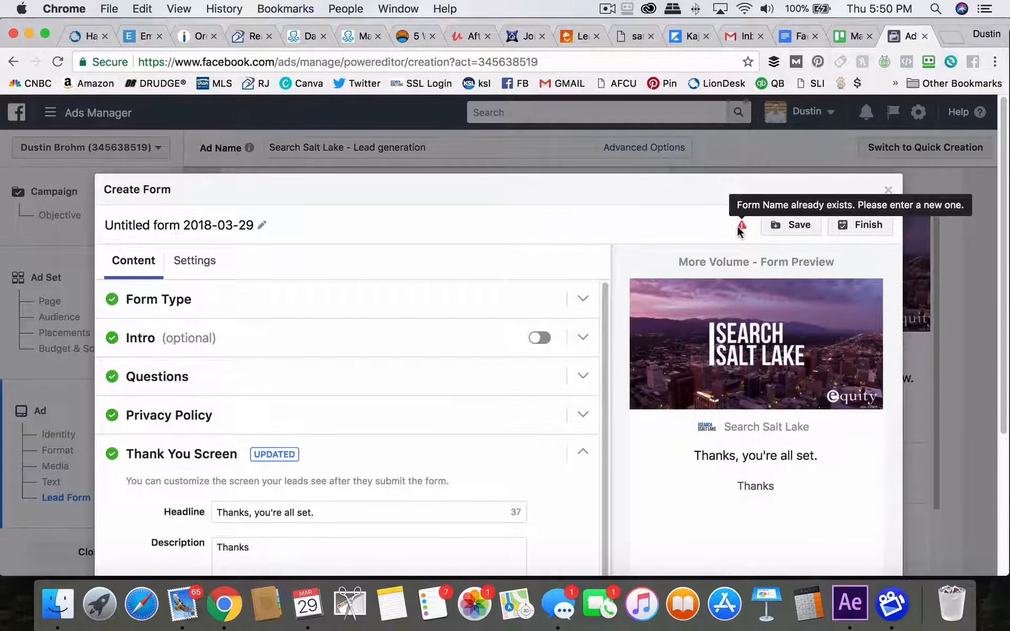
{"action": "double_click", "coordinate": [214, 230]}
{"action": "triple_click", "coordinate": [253, 226]}
{"action": "left_click", "coordinate": [261, 226]}
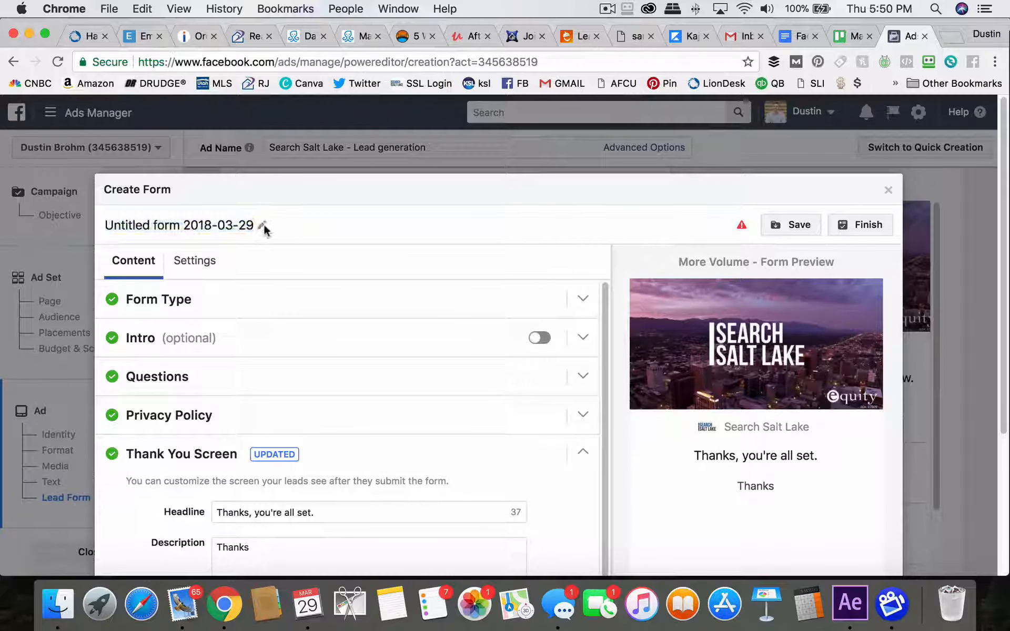
{"action": "left_click", "coordinate": [223, 225]}
{"action": "type", "text": "TEST"}
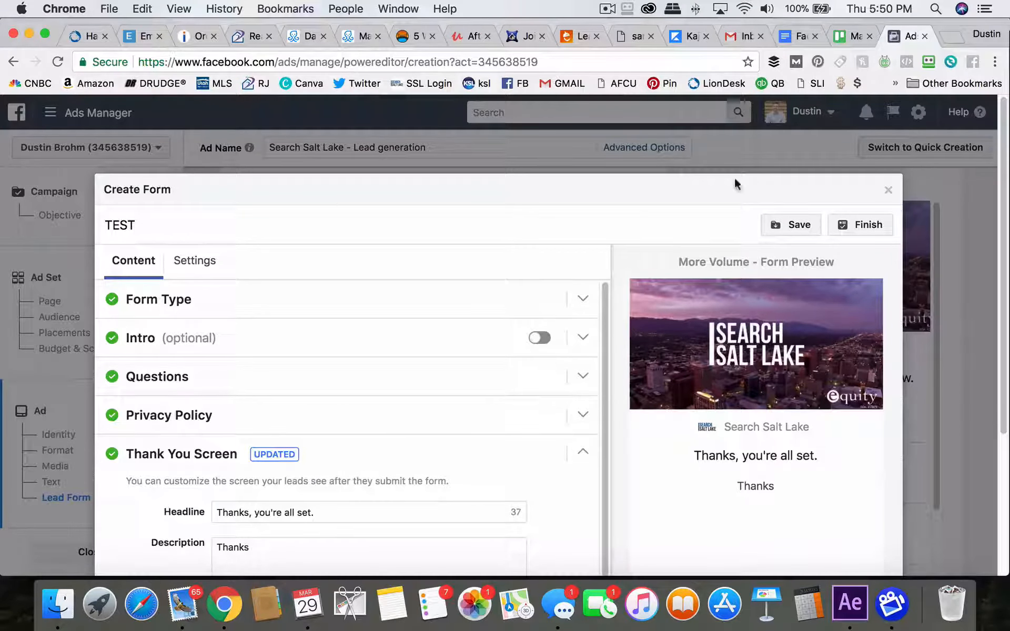
{"action": "left_click", "coordinate": [860, 225]}
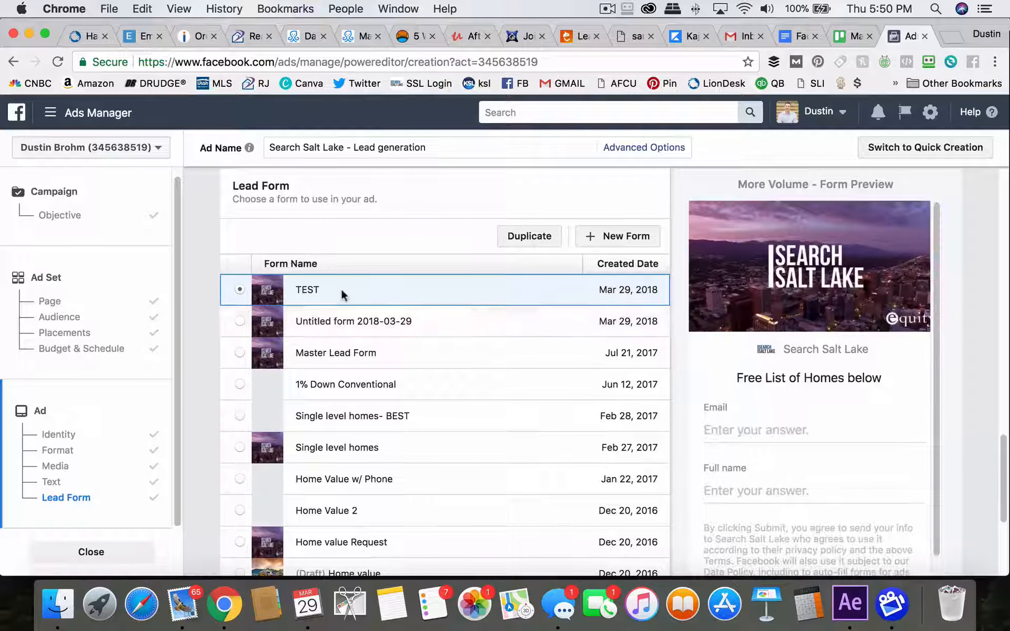
{"action": "scroll", "coordinate": [480, 320], "scroll_direction": "down", "scroll_amount": 5}
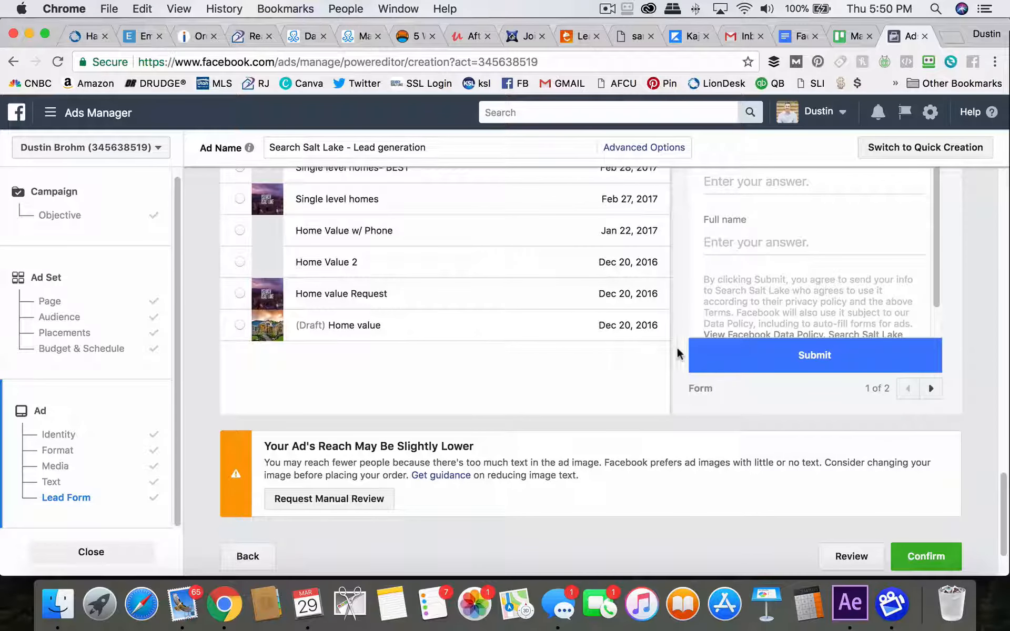
{"action": "scroll", "coordinate": [677, 354], "scroll_direction": "up", "scroll_amount": 3}
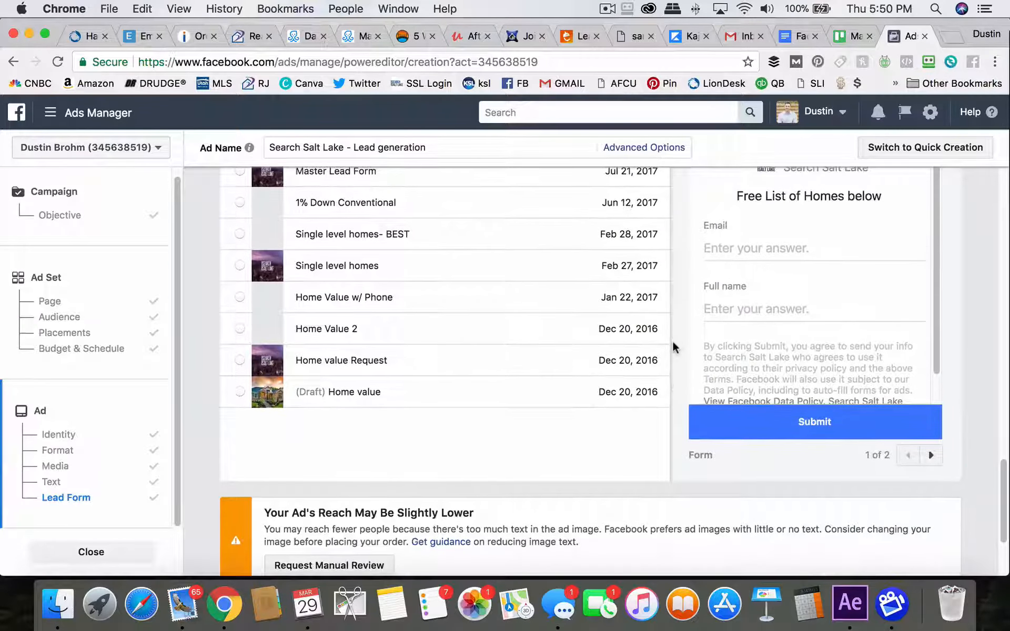
{"action": "scroll", "coordinate": [679, 420], "scroll_direction": "up", "scroll_amount": 1}
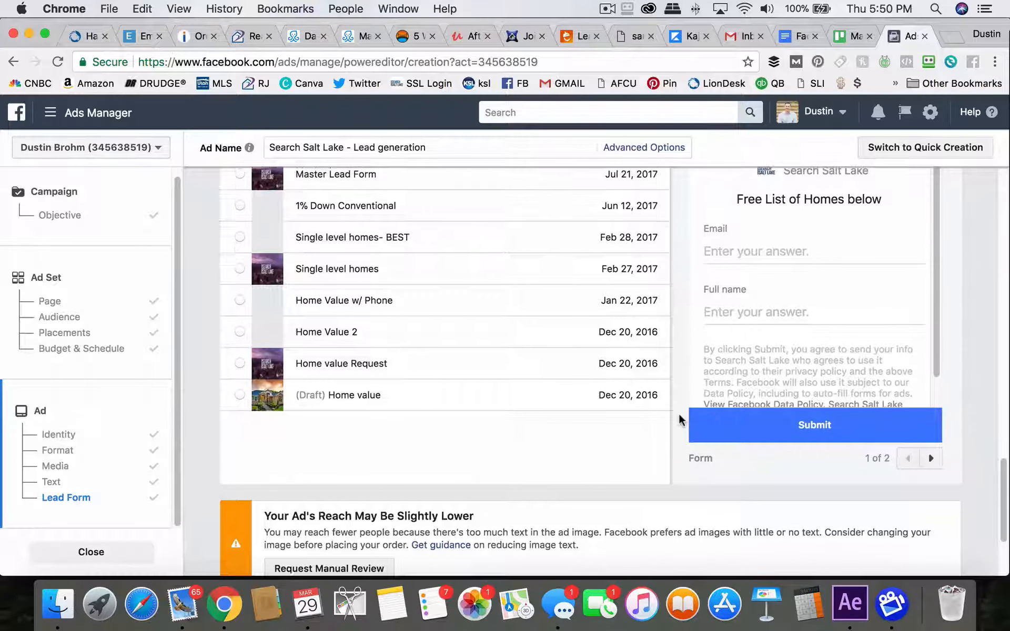